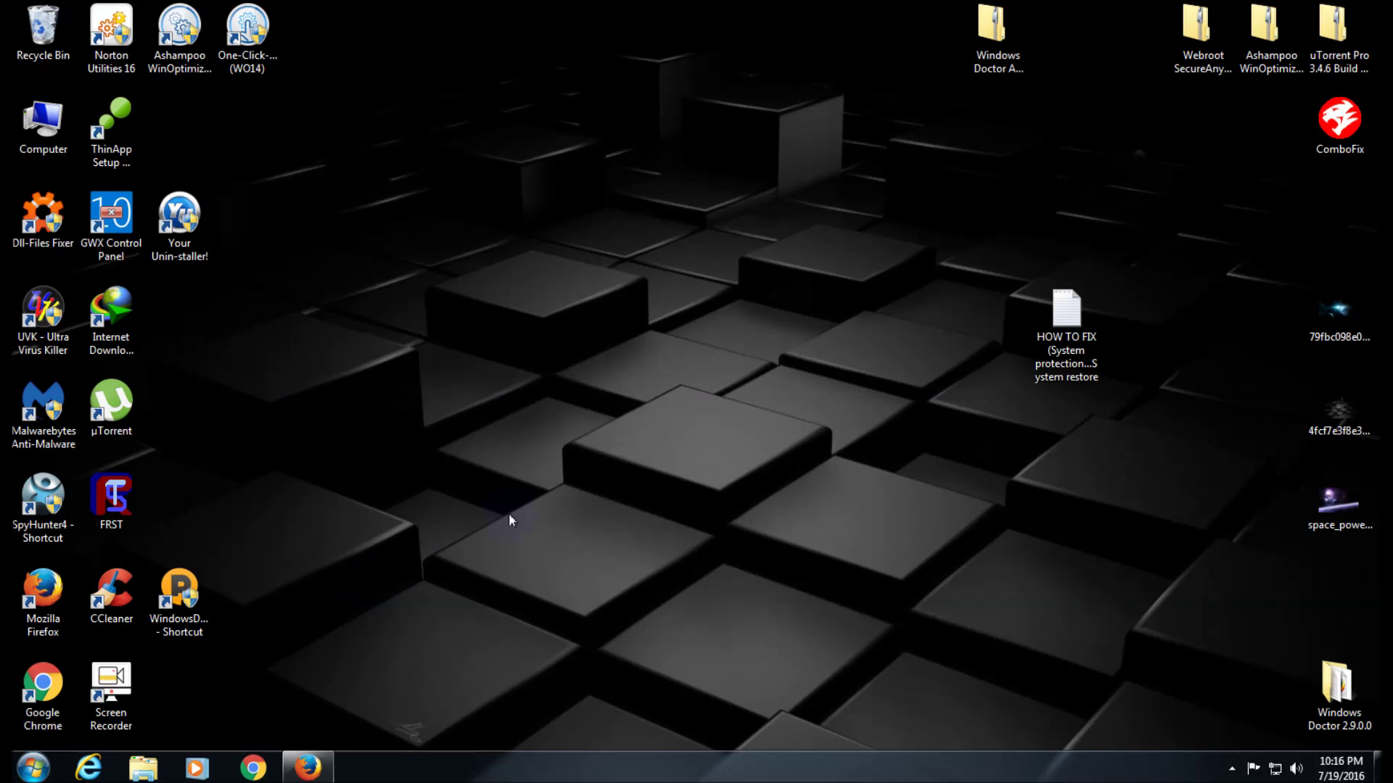
Step: Open the Start menu from the Start orb on the taskbar
click(33, 764)
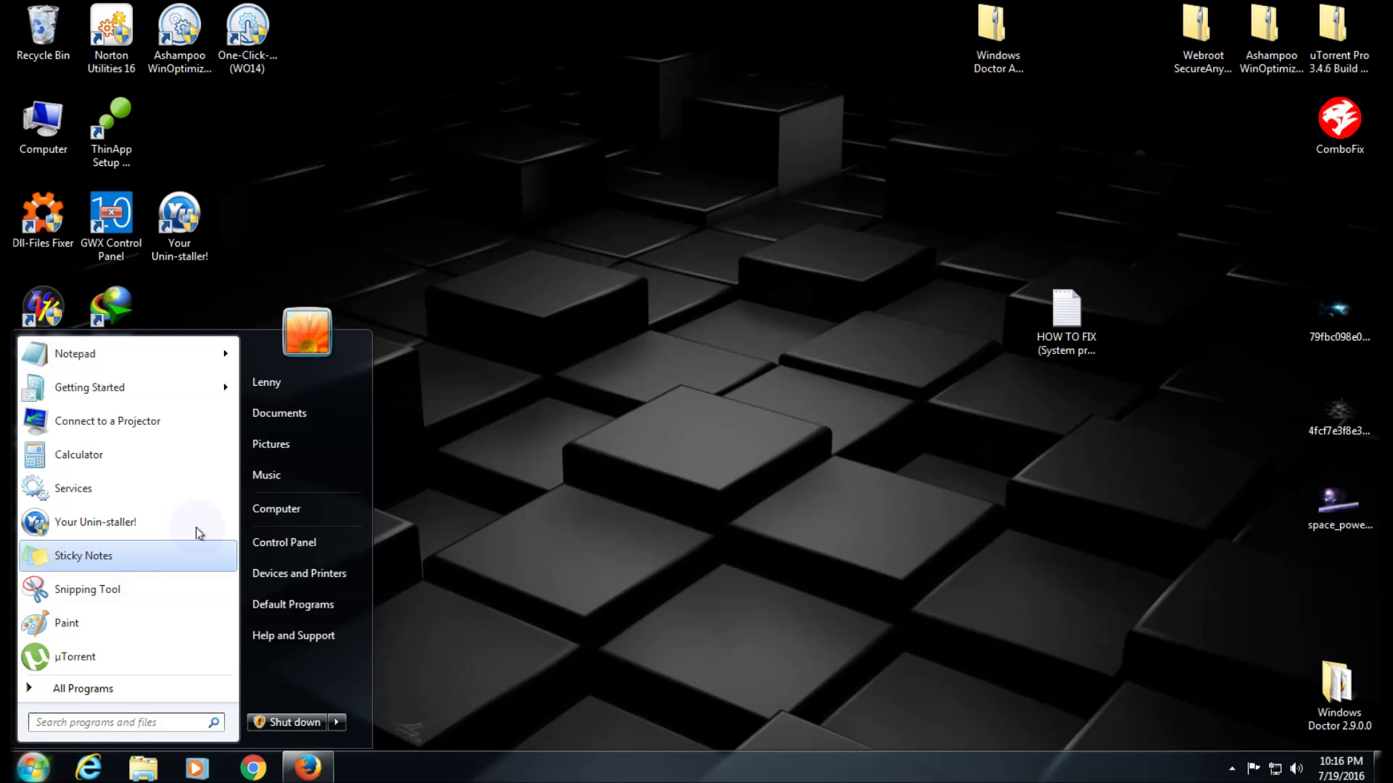
Step: Open System Protection from Computer's properties, then dismiss the Volume Shadow Copy error 0x81000202
right_click(289, 507)
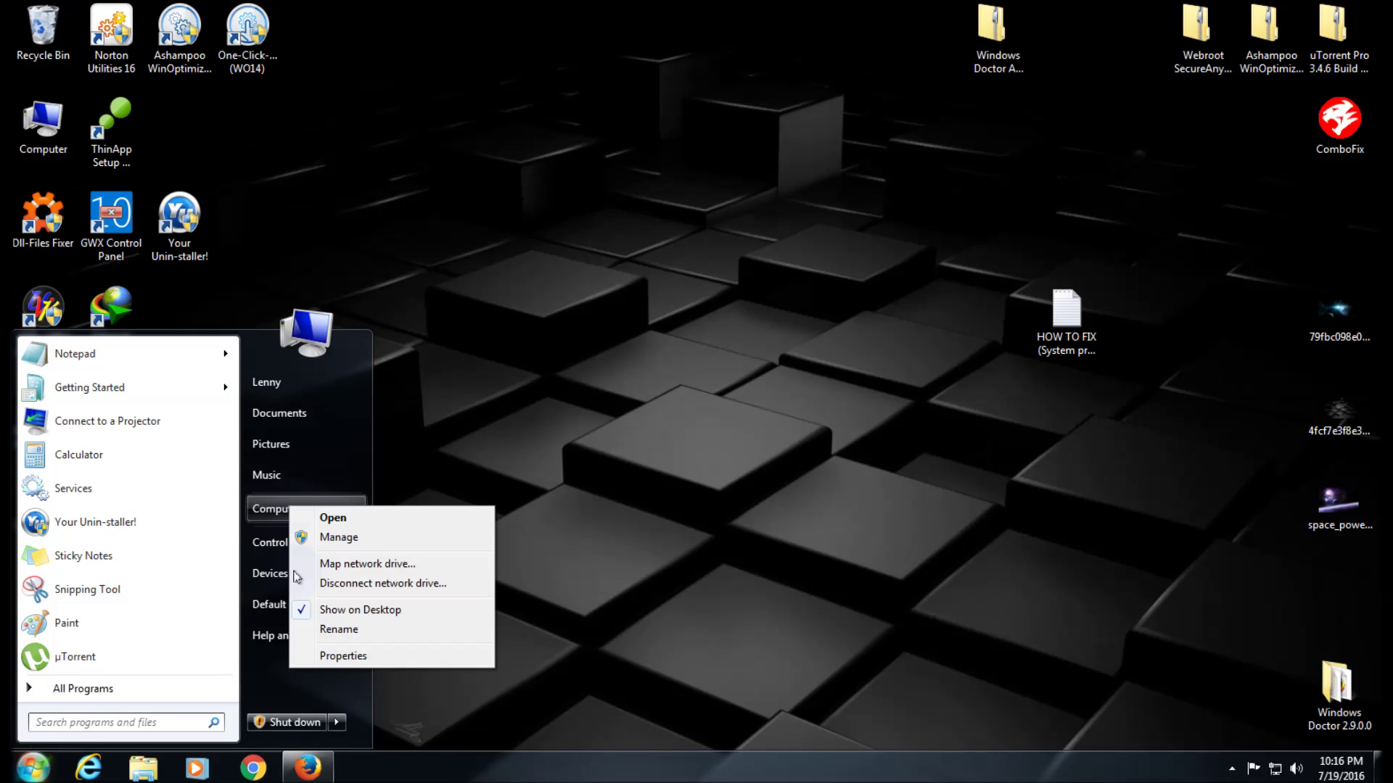
click(344, 656)
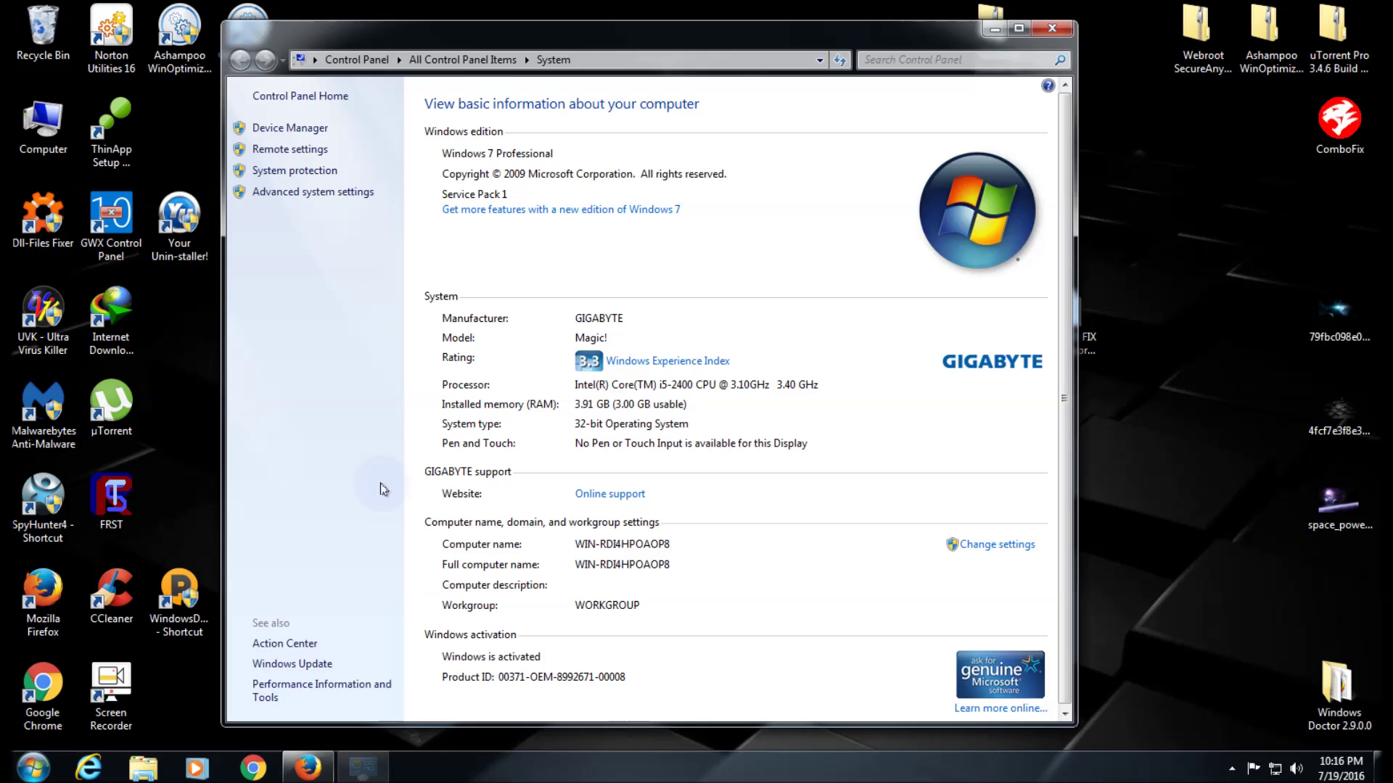
click(295, 171)
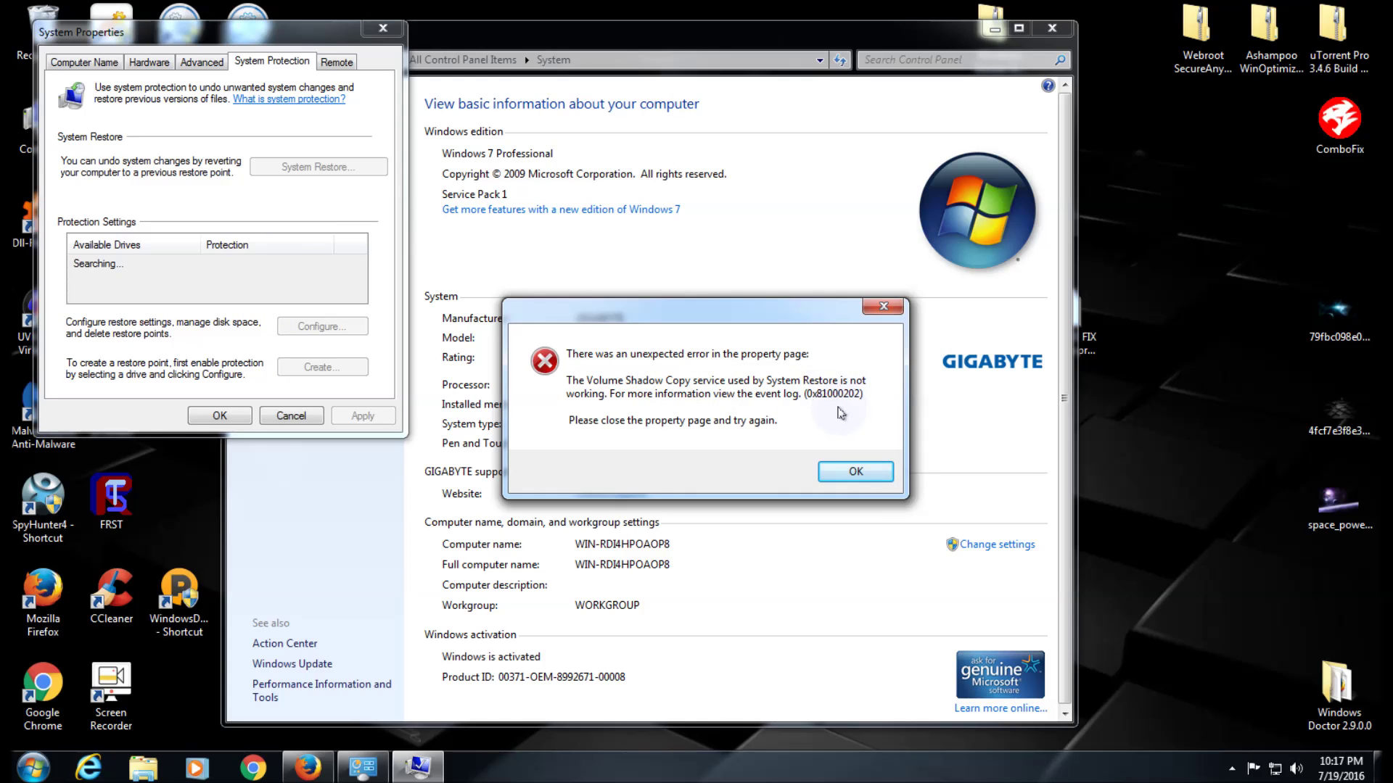
click(853, 473)
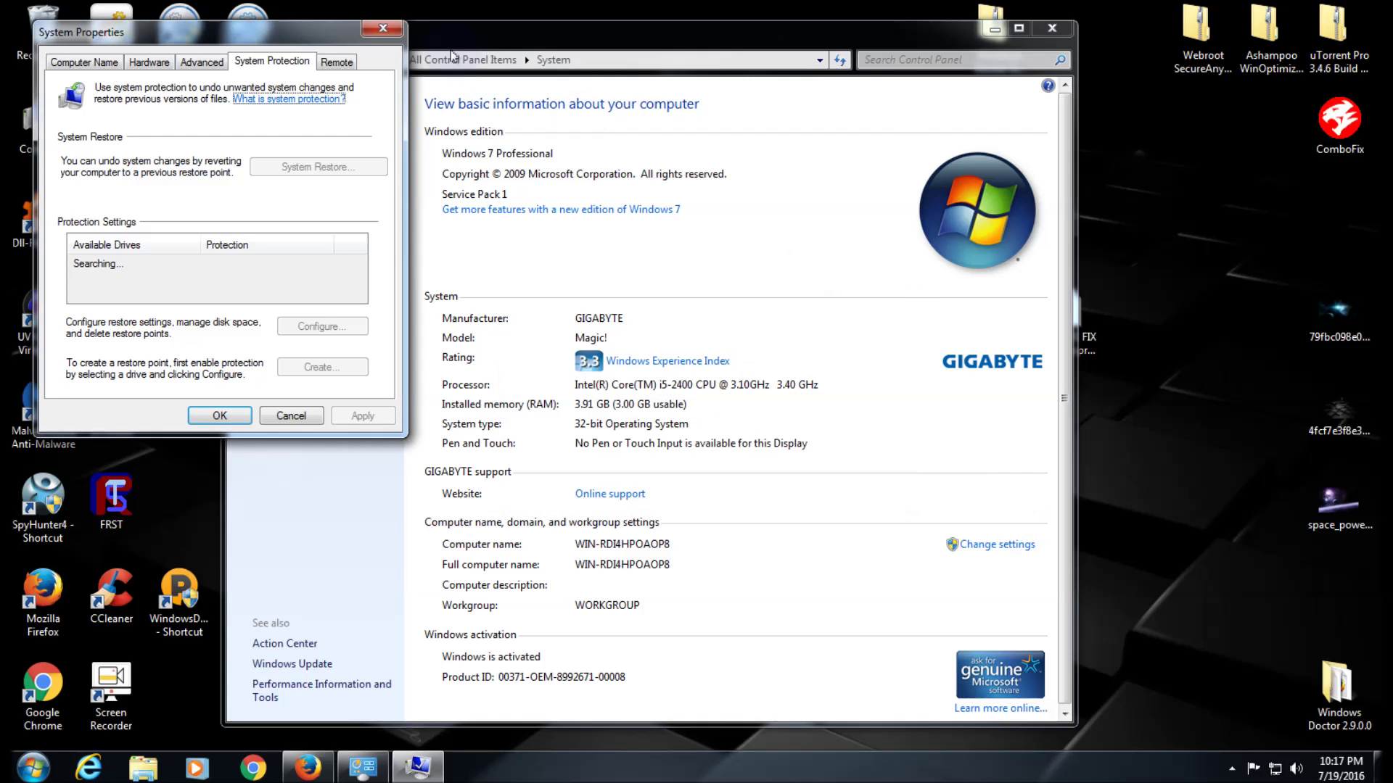
click(392, 35)
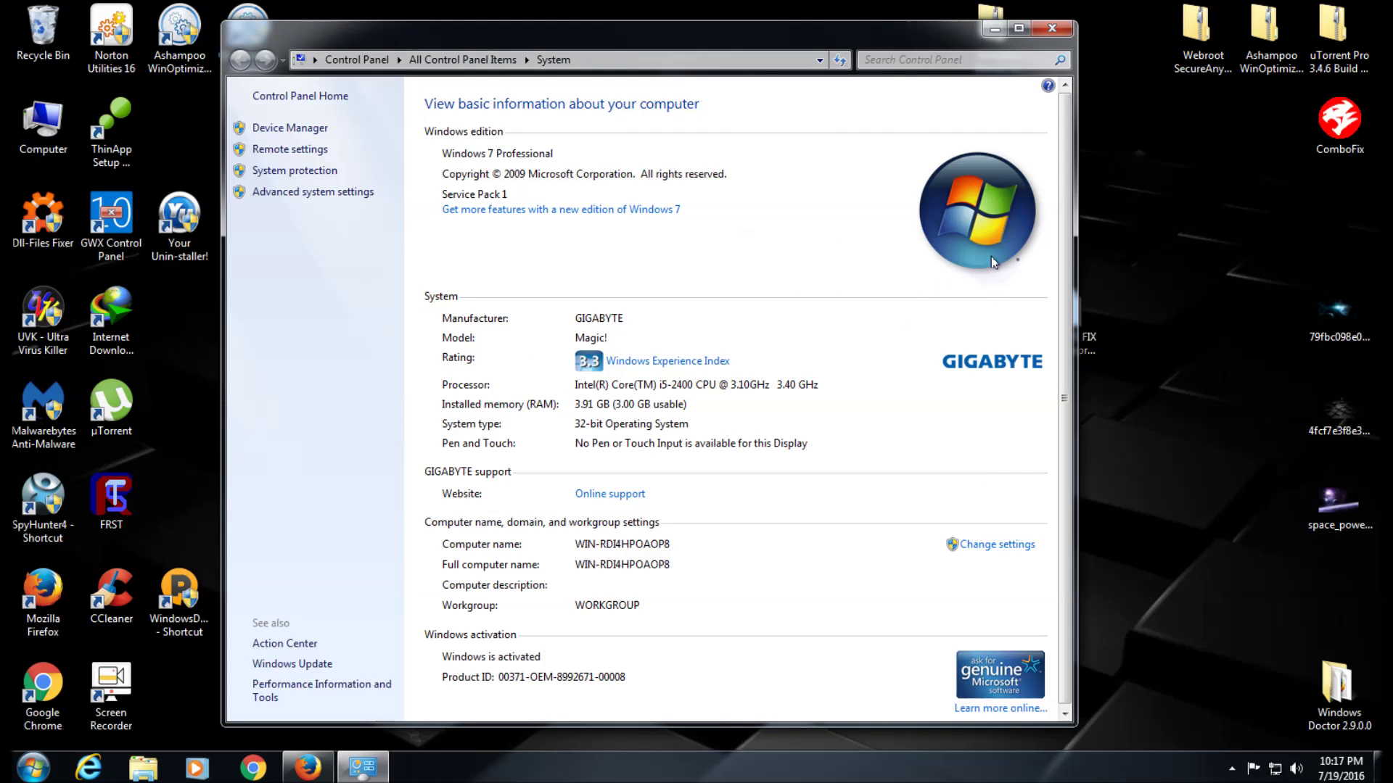
Step: Close the System window and launch Services by searching 'services' in the Start menu
click(1048, 32)
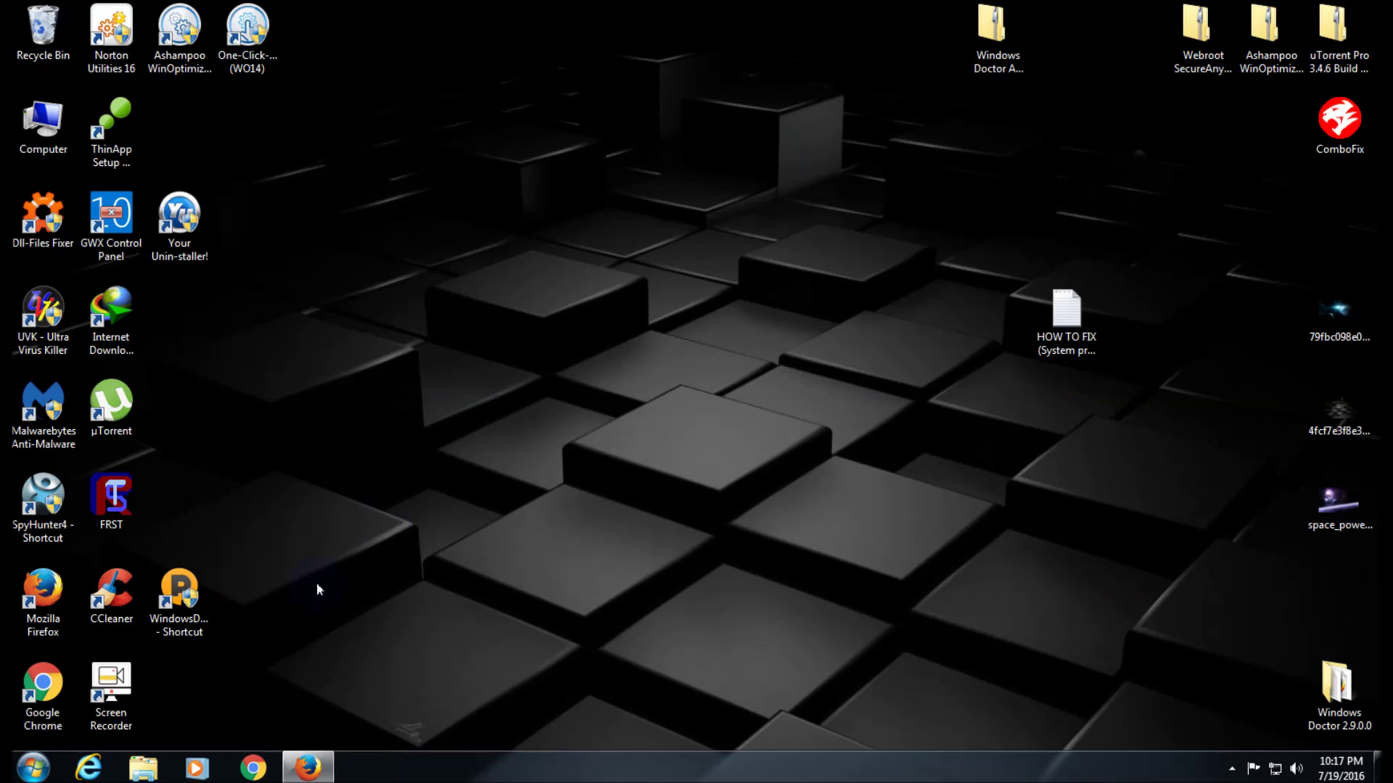
click(35, 769)
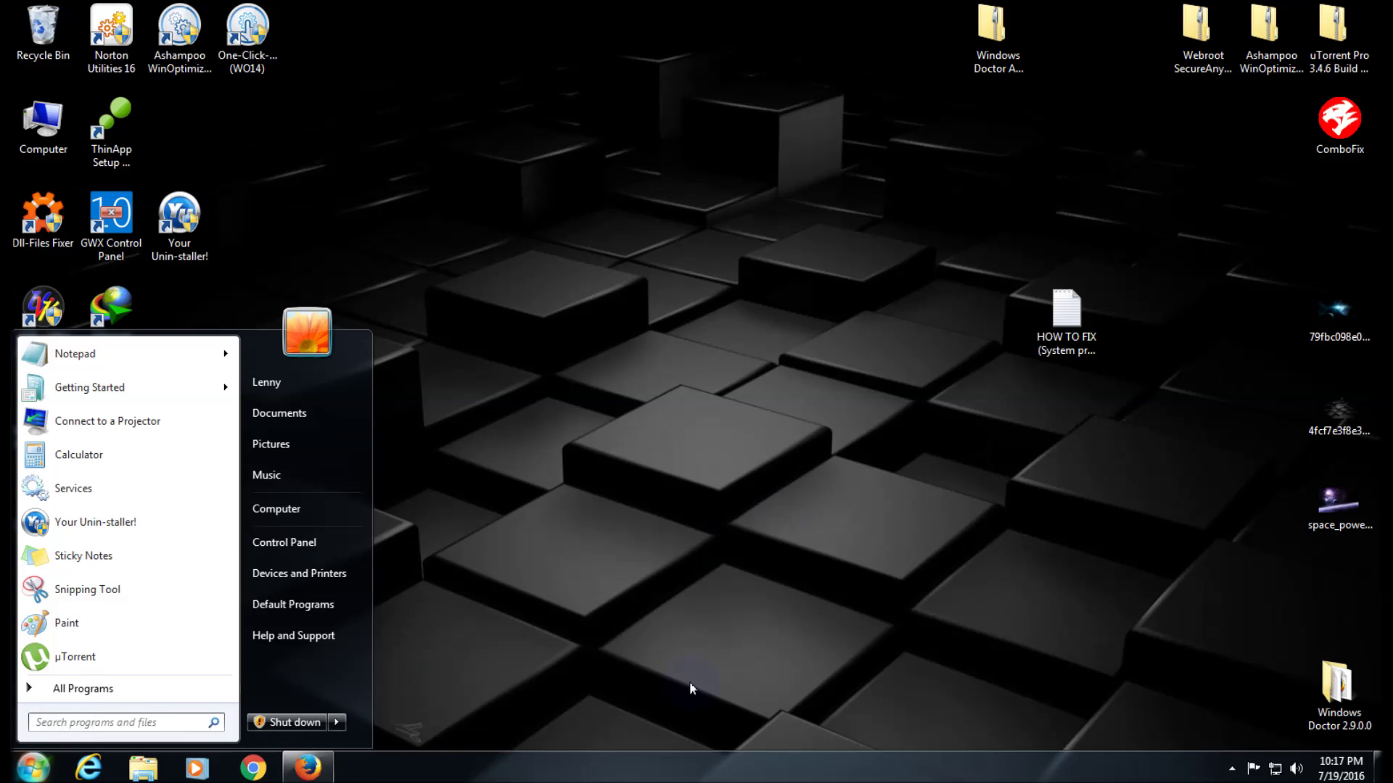
text(se)
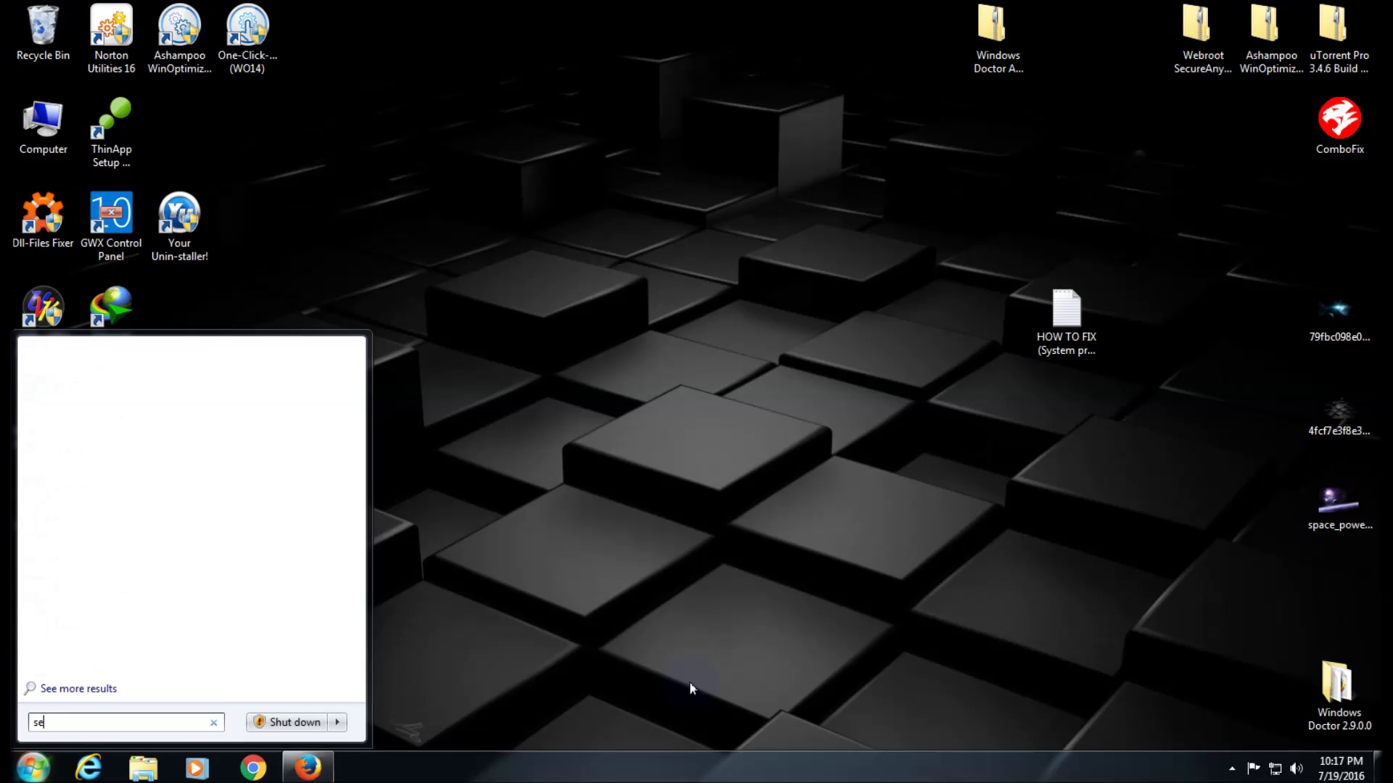
text(rvices)
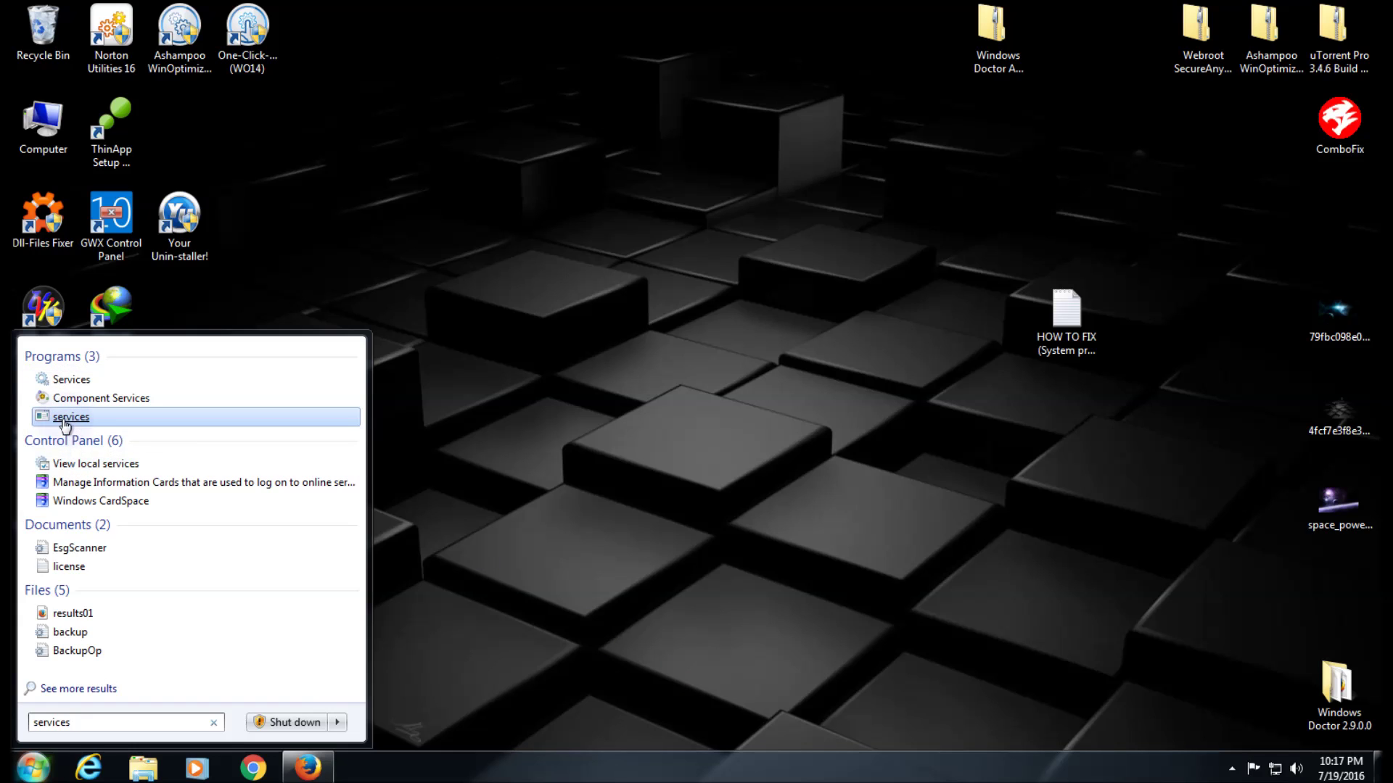
click(61, 380)
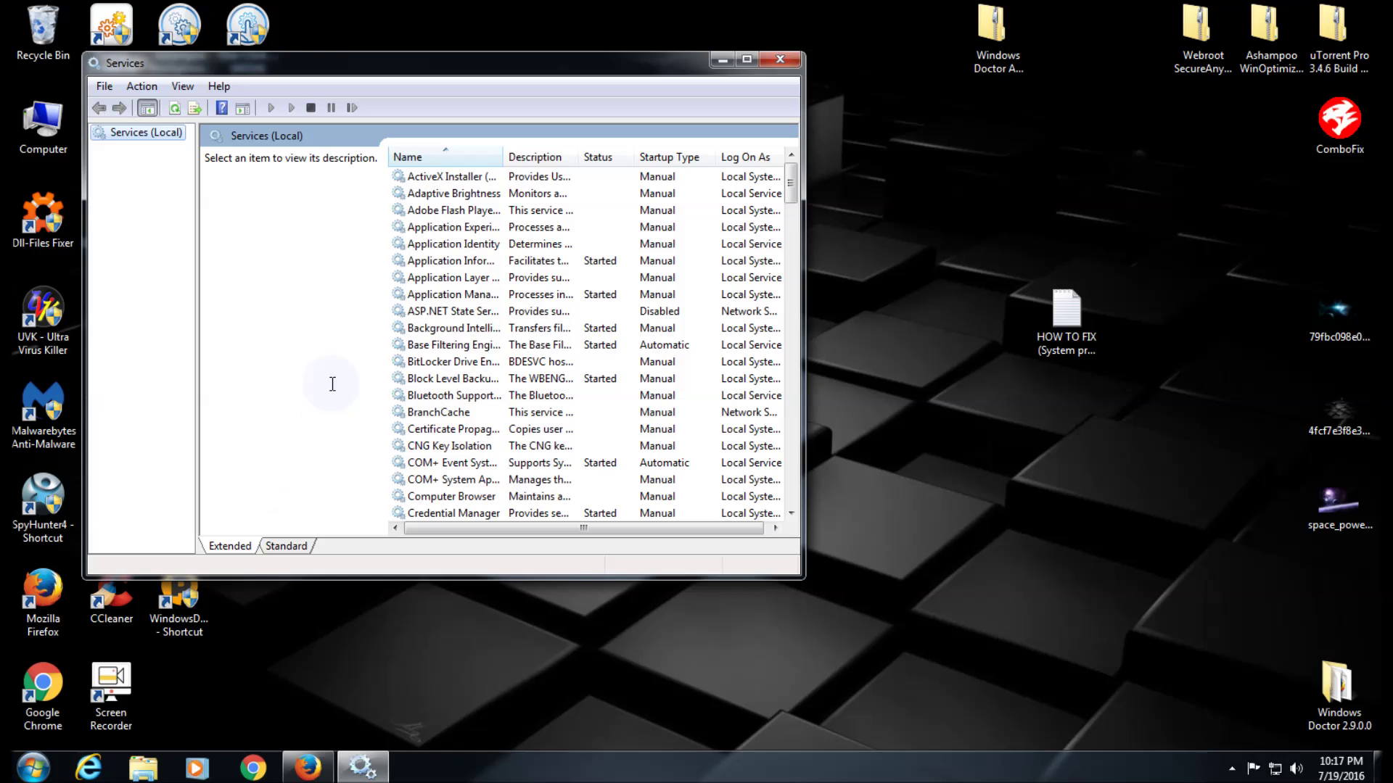
Step: Open the HOW TO FIX notes beside Services and scroll to Microsoft Software Shadow Copy Provider
double_click(1077, 319)
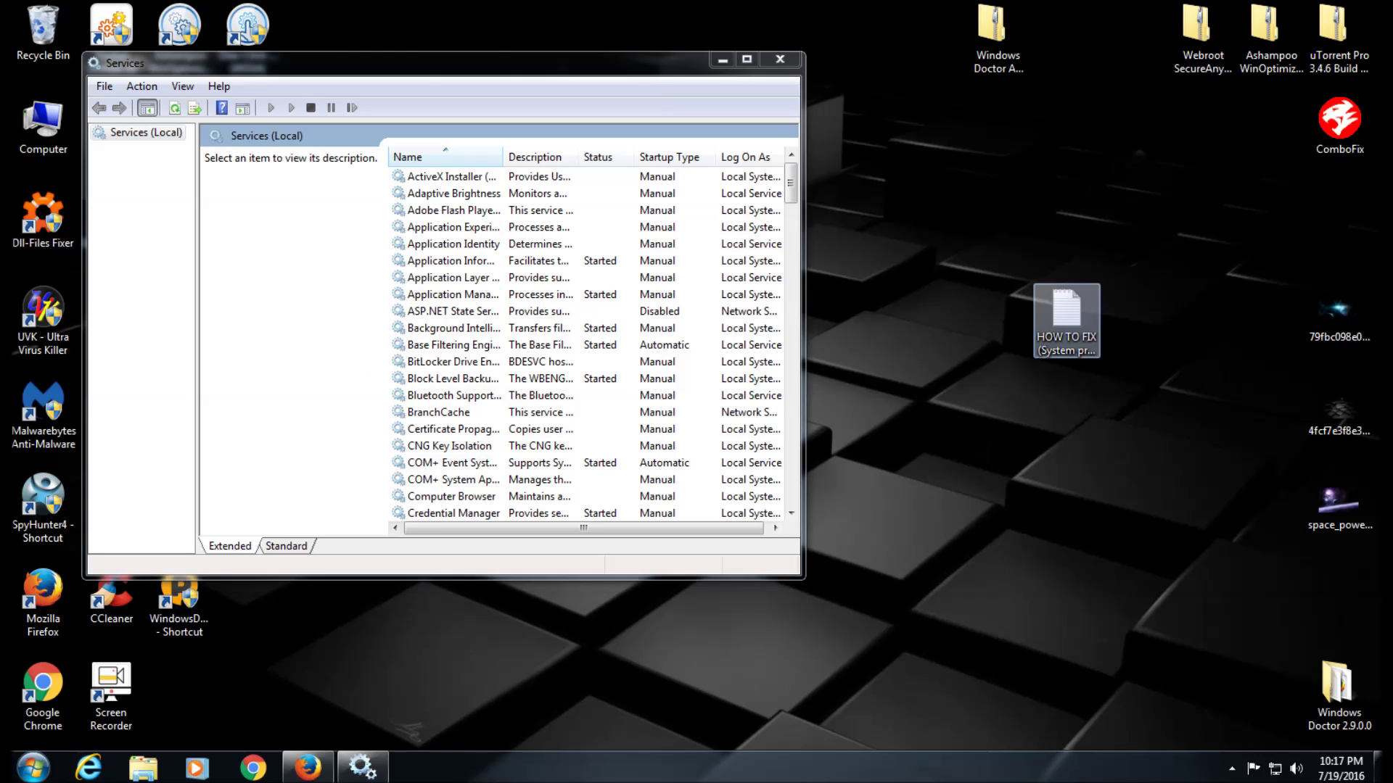
drag(934, 190, 1045, 198)
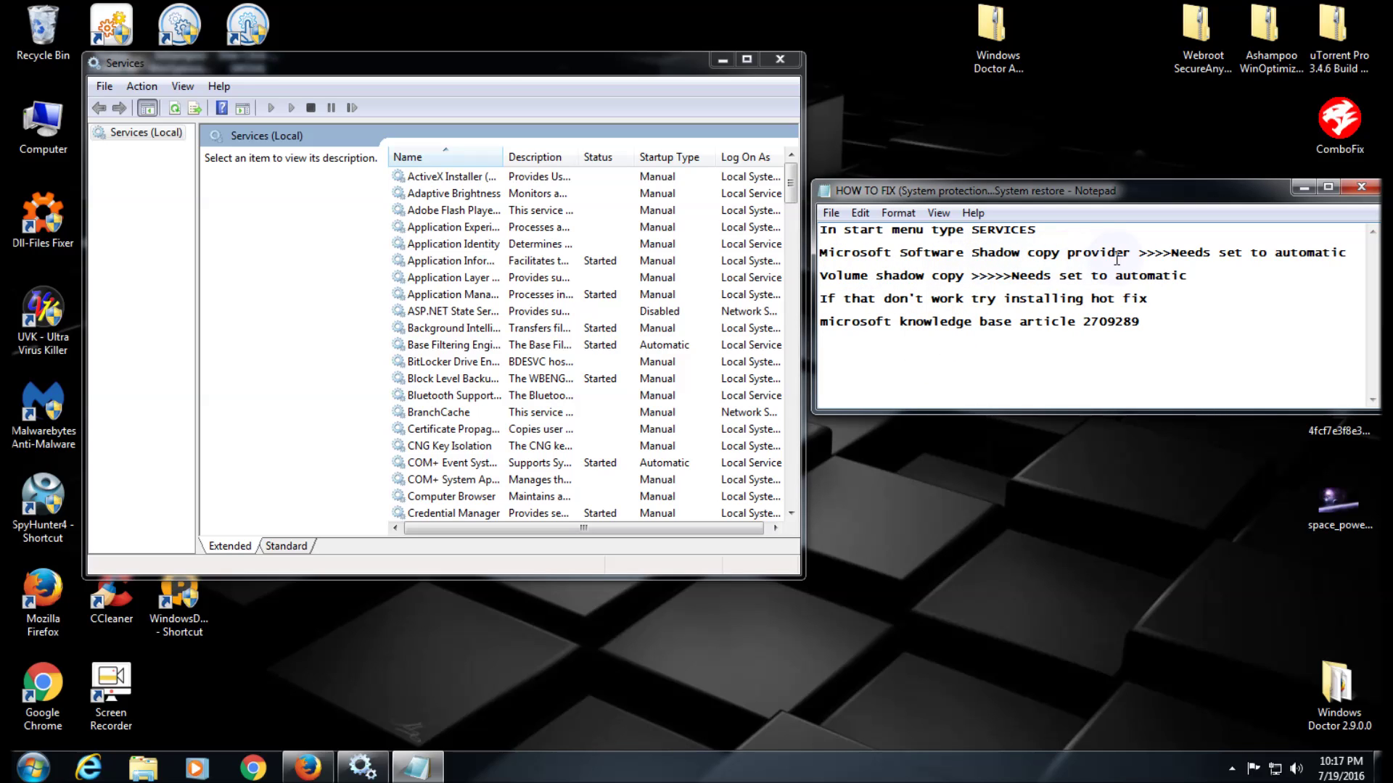
click(472, 399)
scroll(512, 406, down, 4)
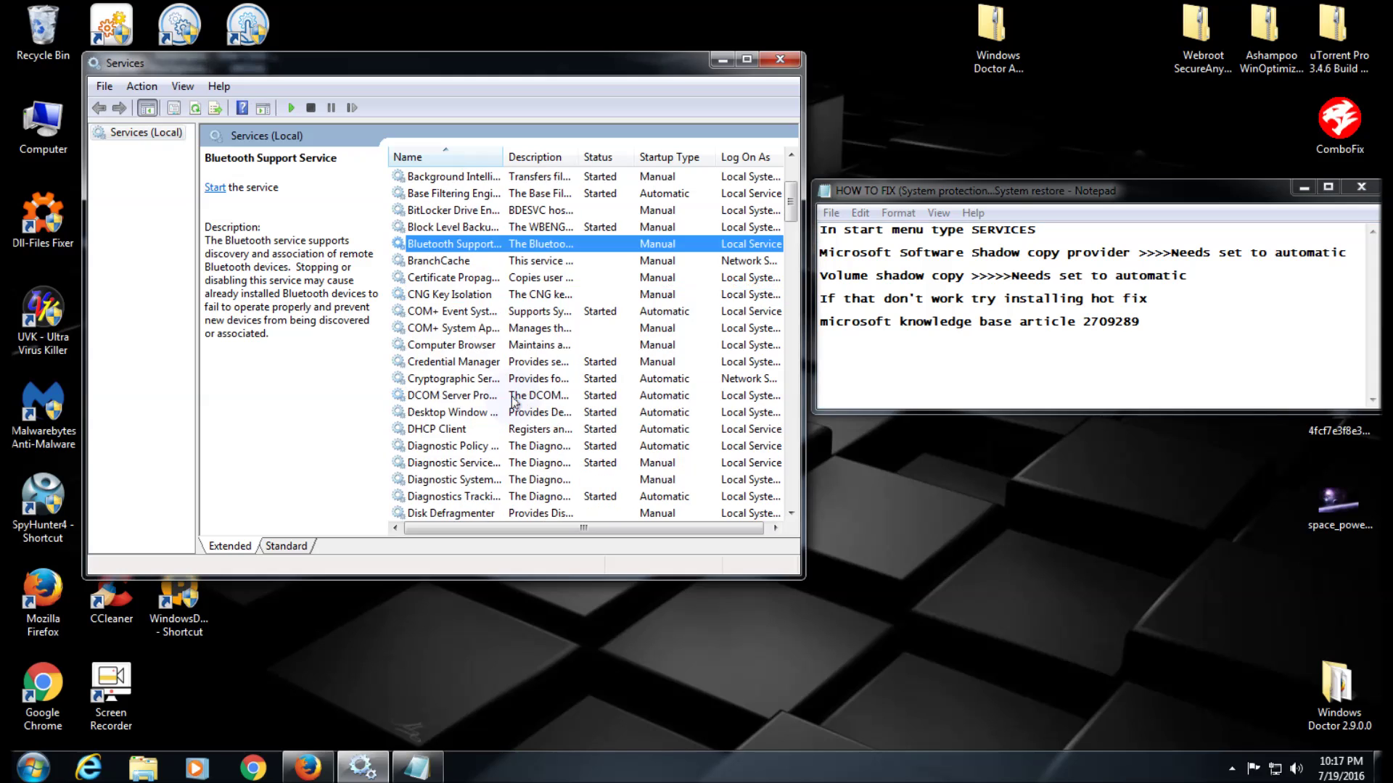
scroll(548, 411, down, 9)
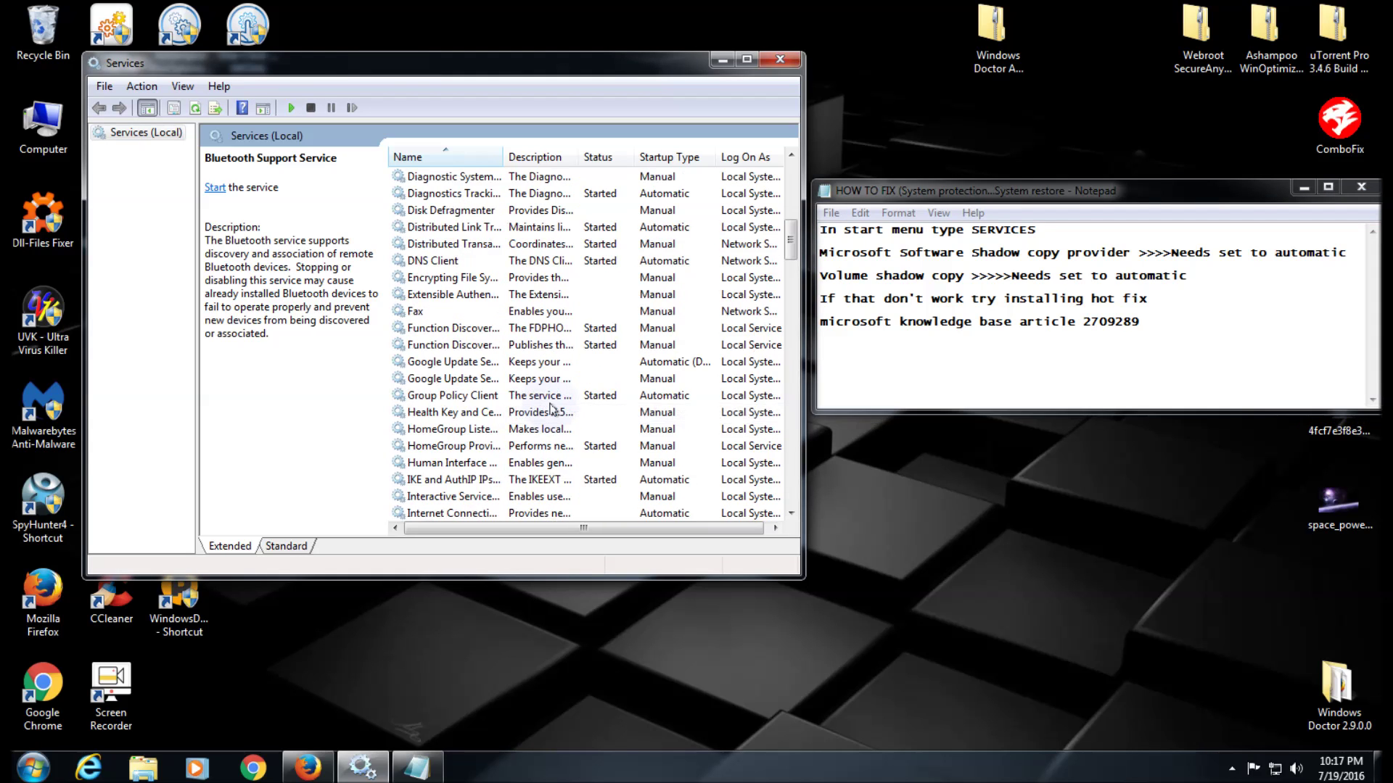
scroll(551, 409, down, 4)
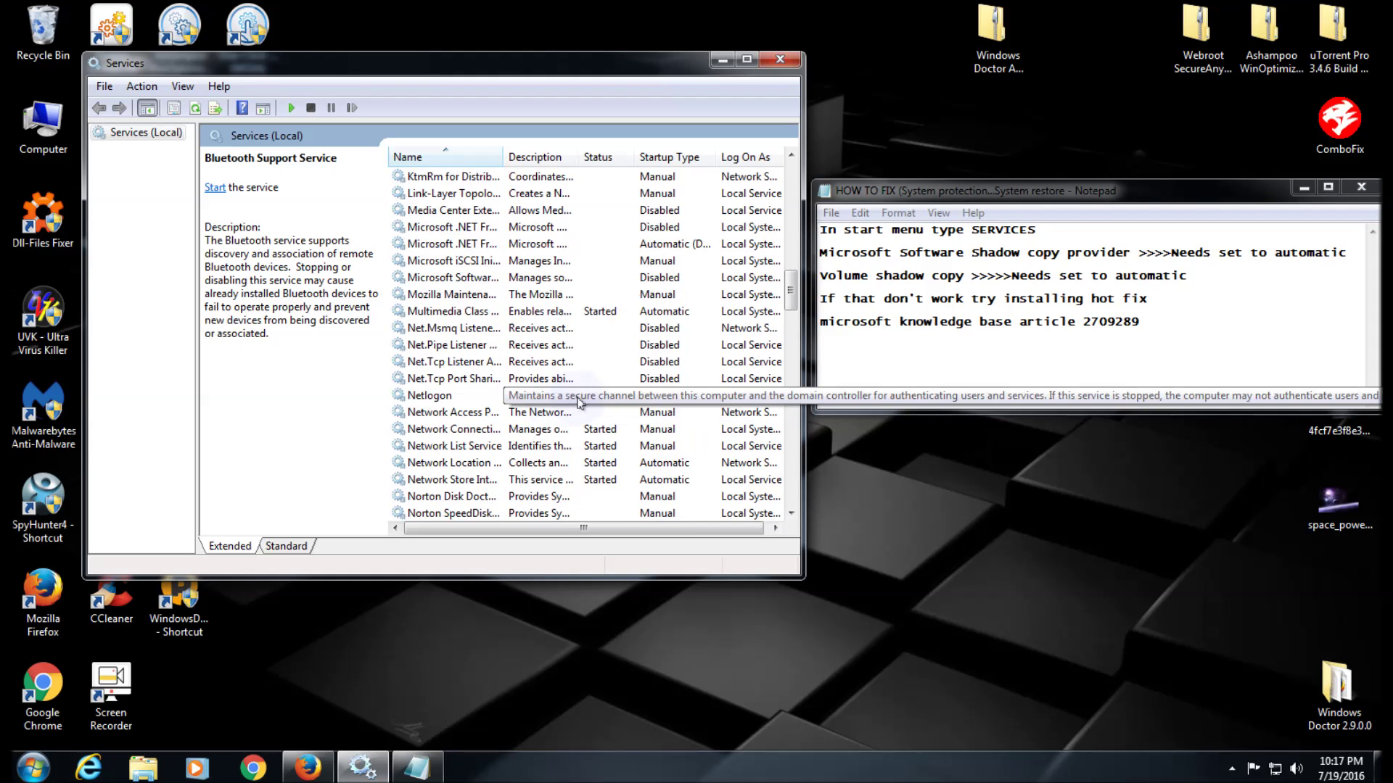
Step: Set Microsoft Software Shadow Copy Provider's startup type to Automatic and start the service
right_click(454, 282)
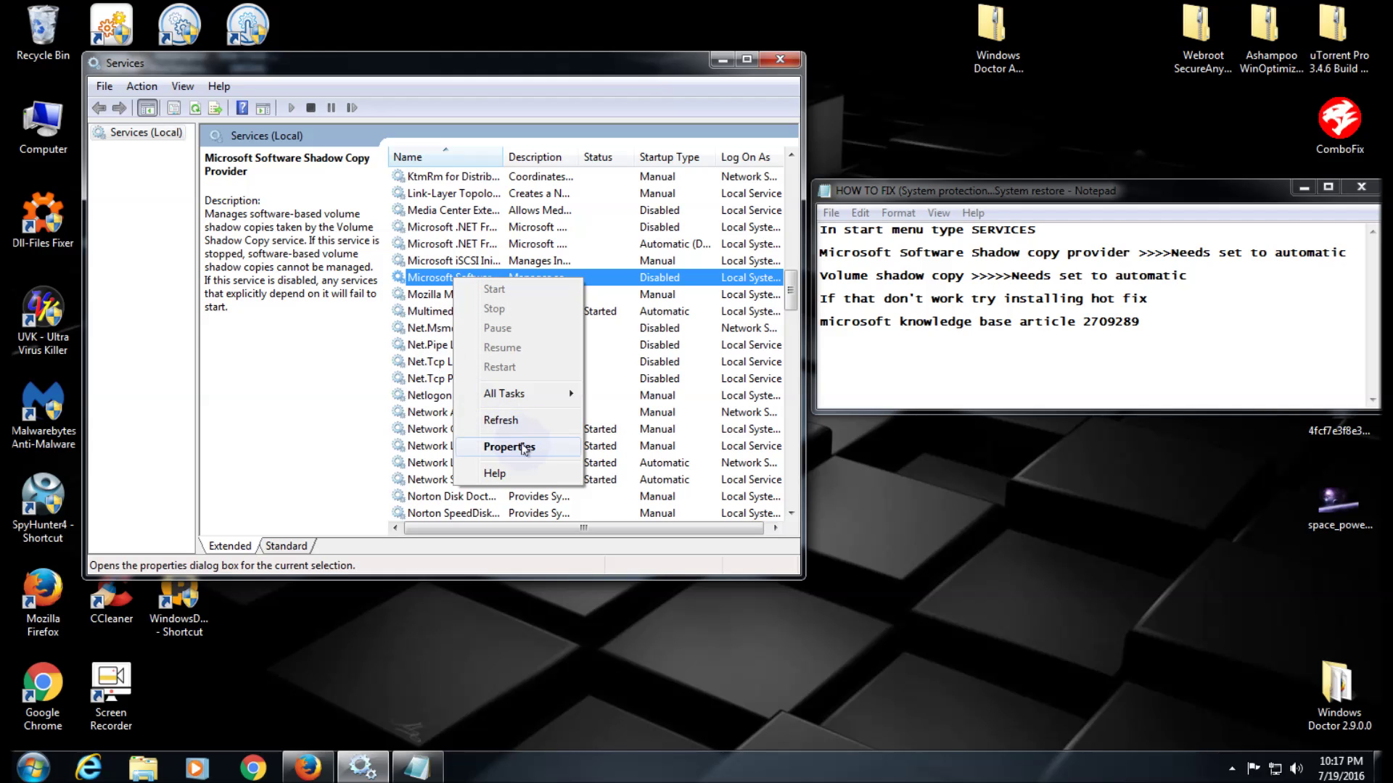
click(515, 447)
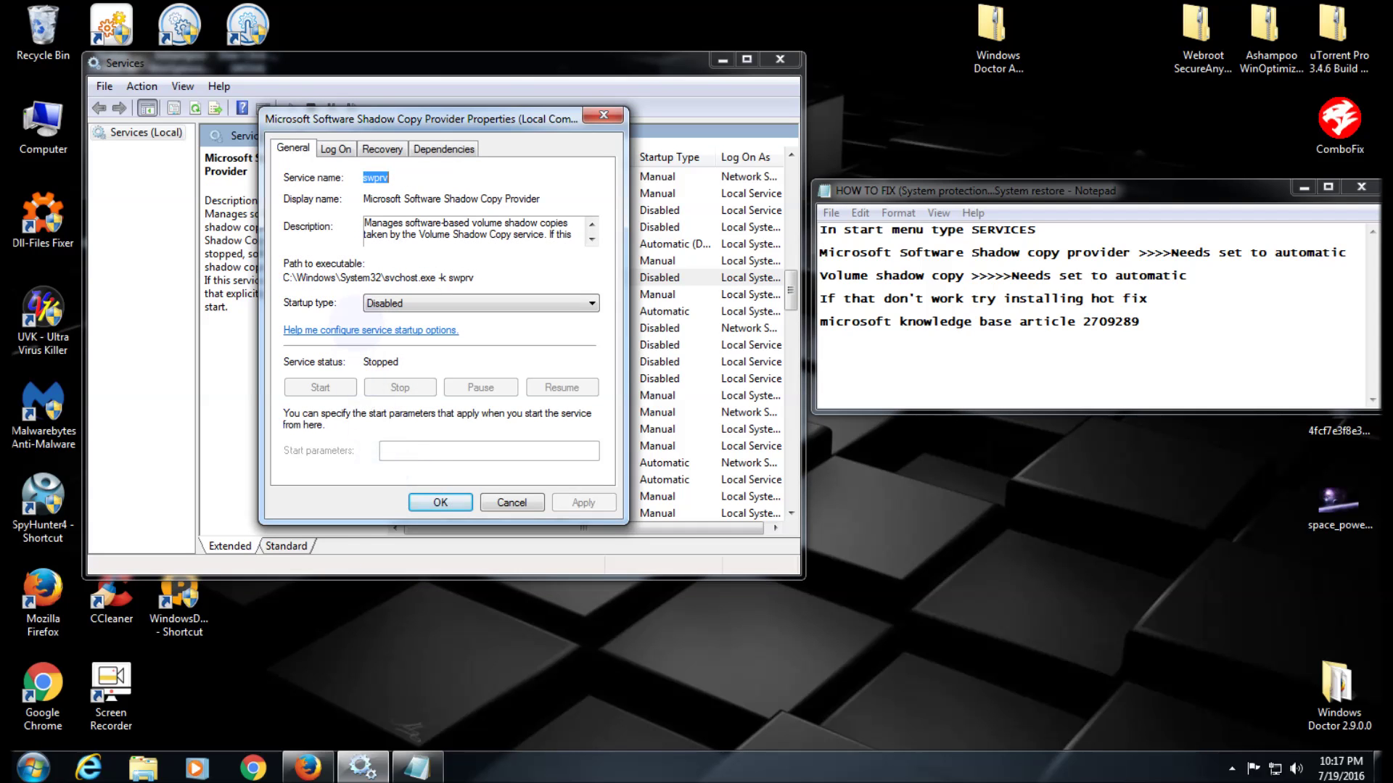
click(588, 308)
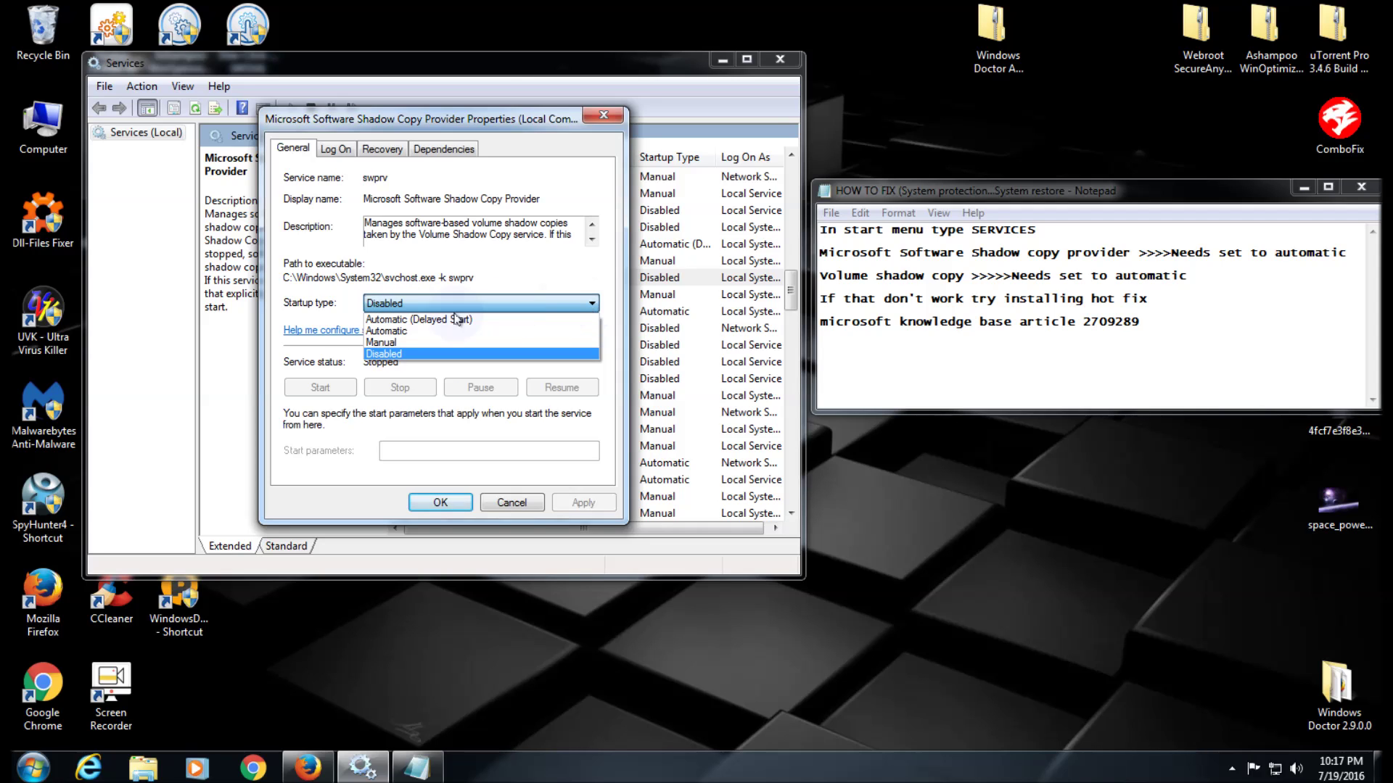
click(415, 333)
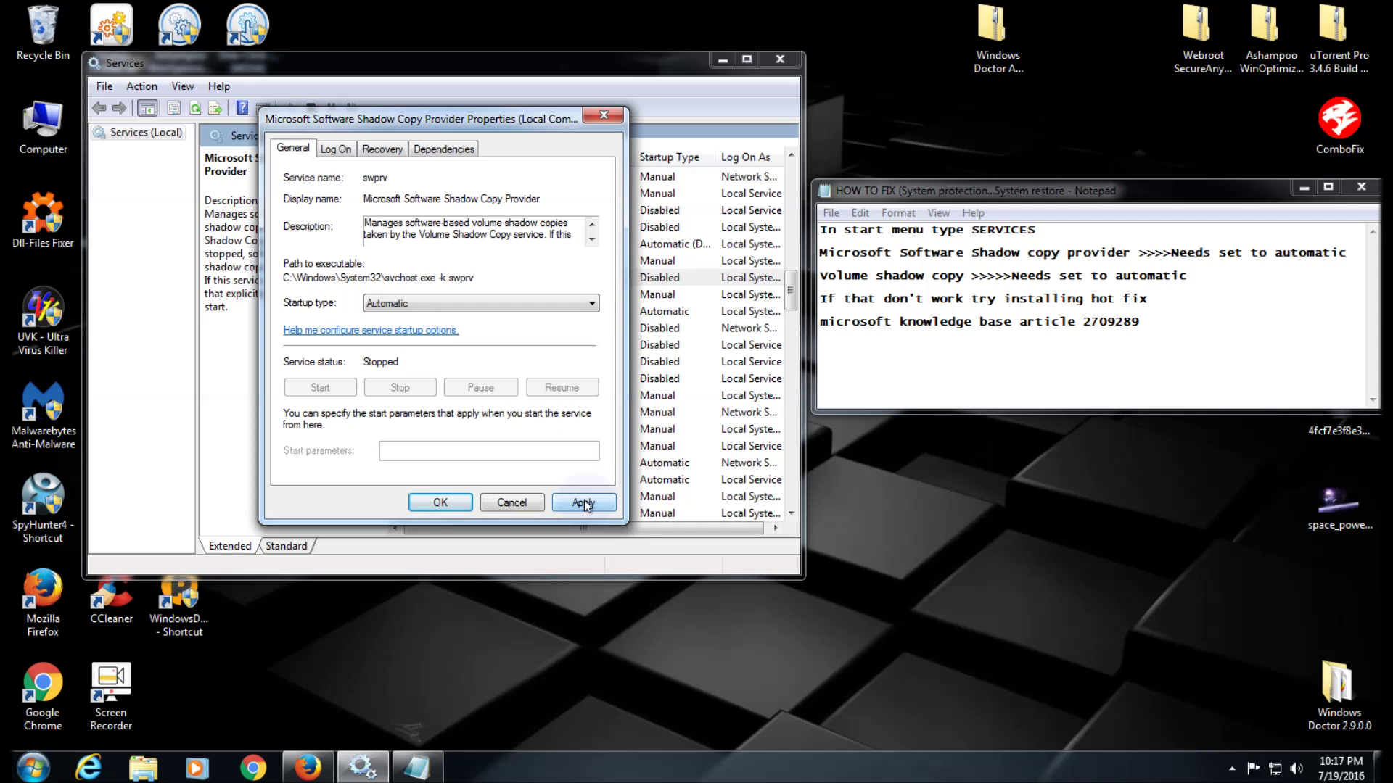
click(583, 503)
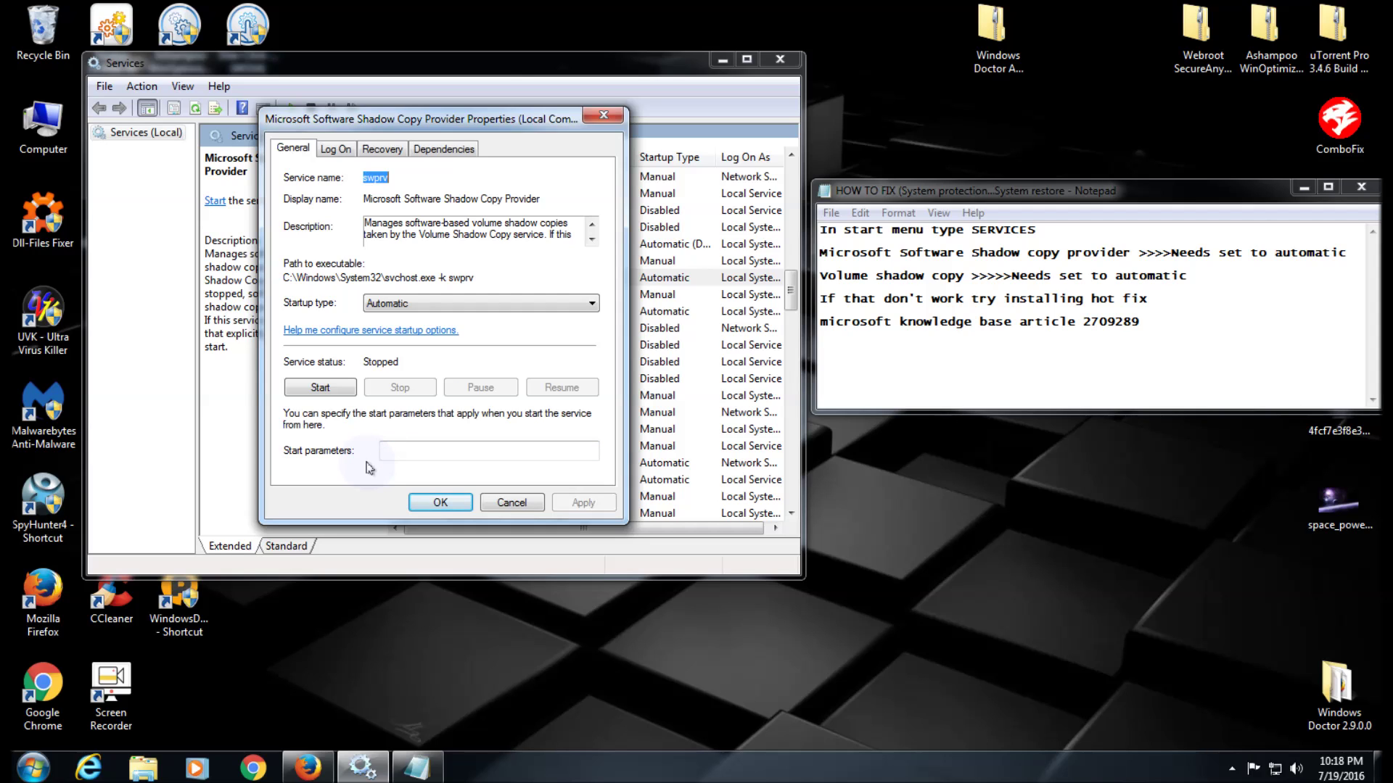
click(318, 388)
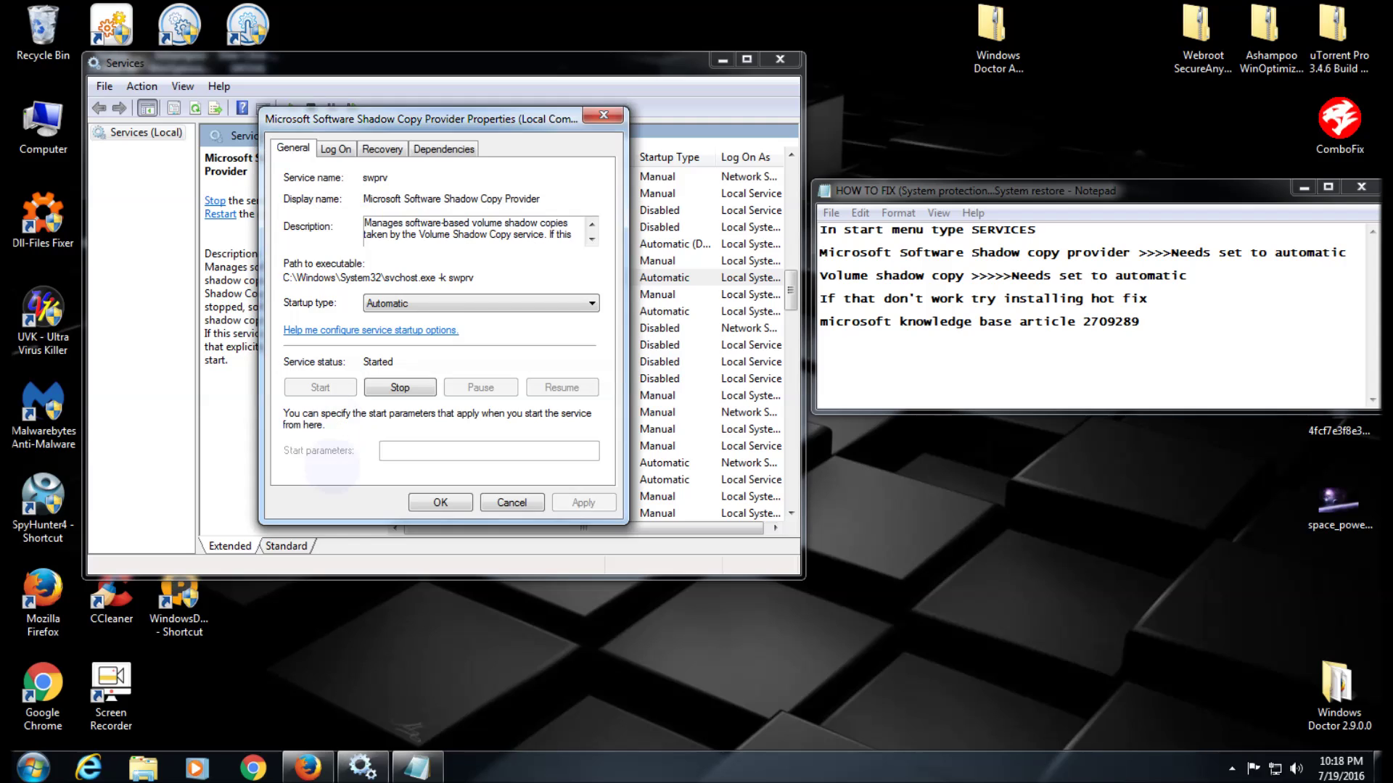
click(425, 503)
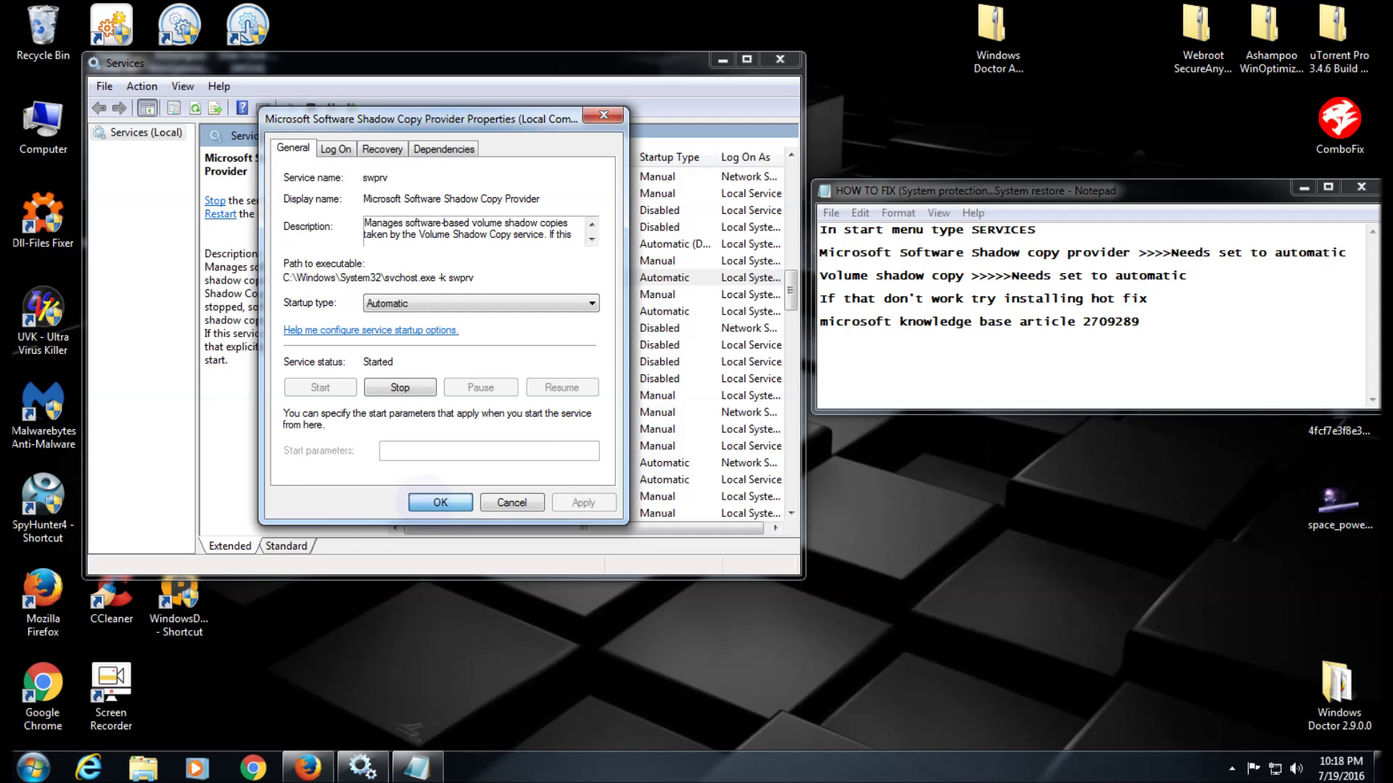
click(895, 384)
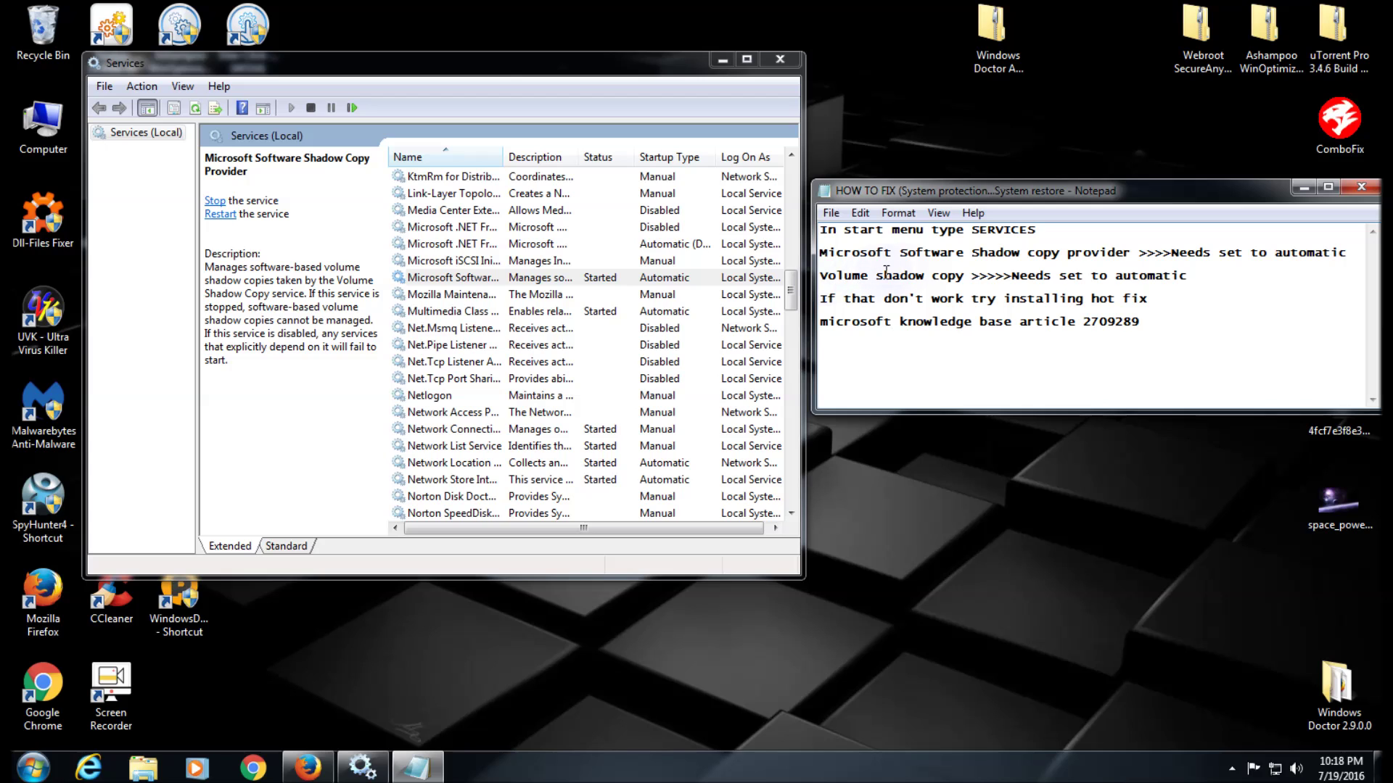
Step: Scroll the Services list down to Volume Shadow Copy, which is still Disabled
click(569, 378)
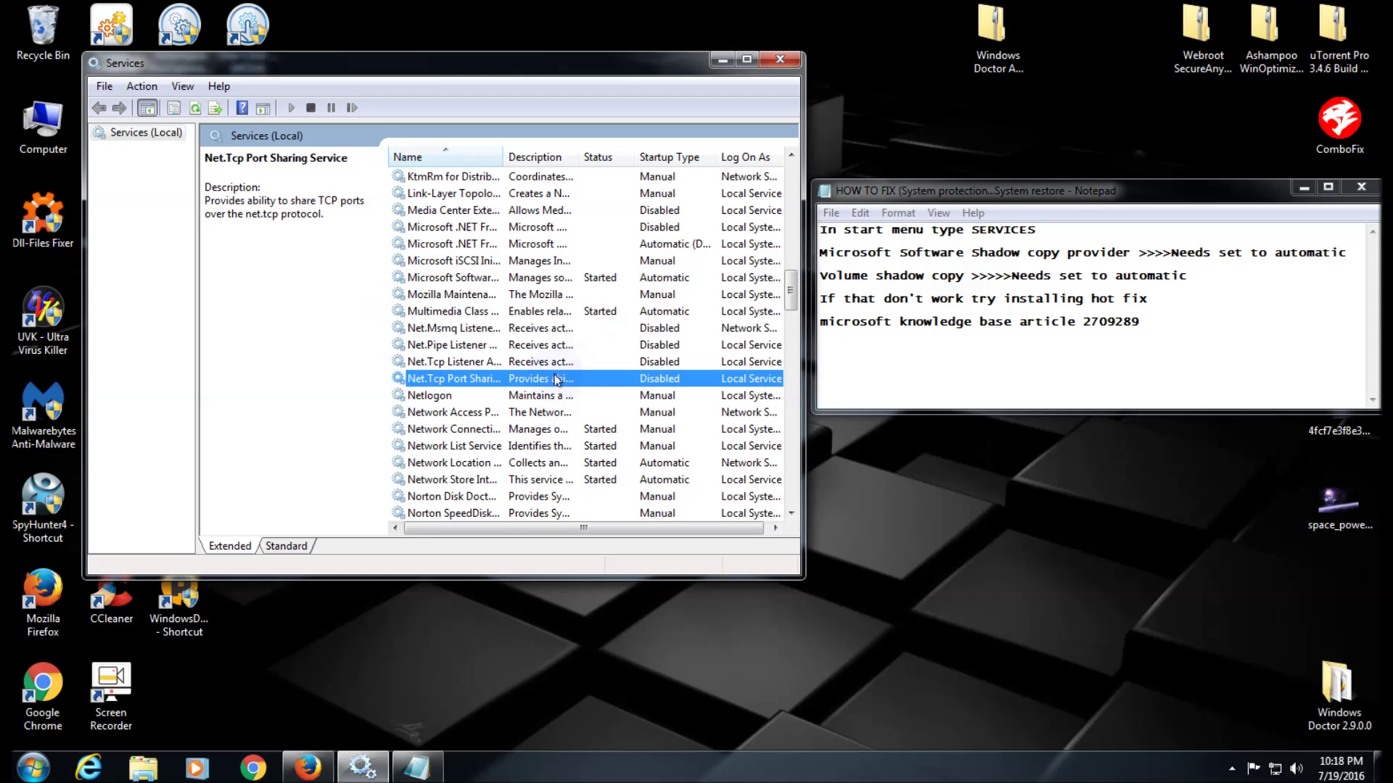
scroll(537, 384, down, 5)
scroll(521, 392, down, 13)
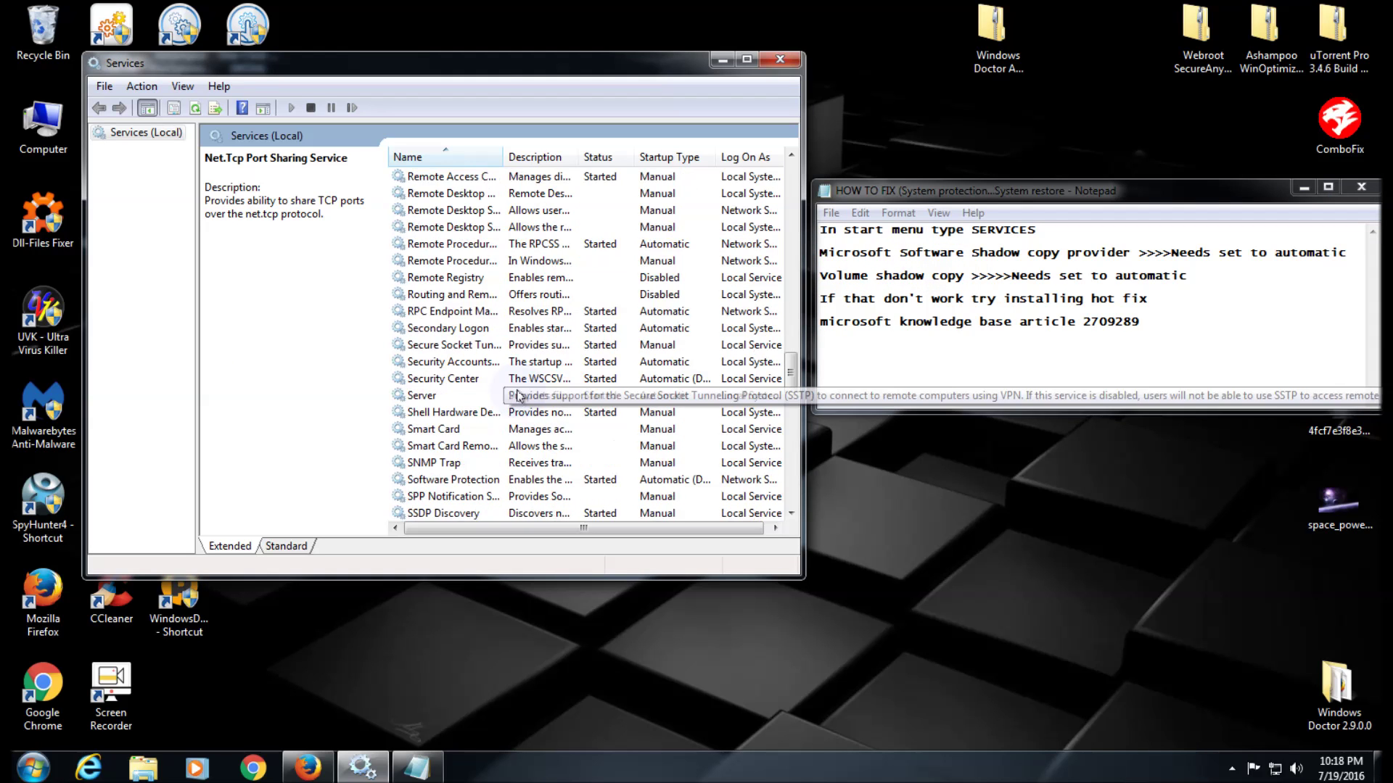
scroll(519, 396, down, 1)
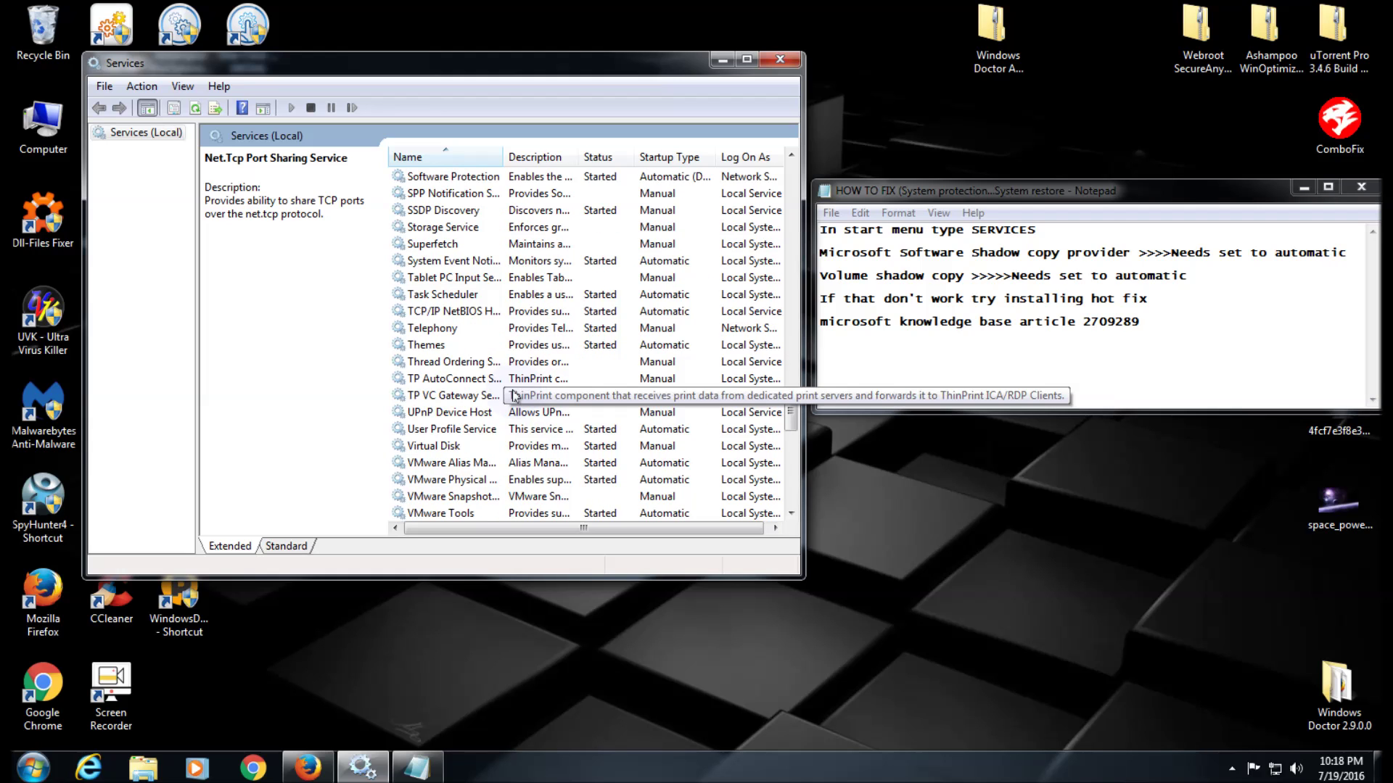
scroll(514, 396, down, 1)
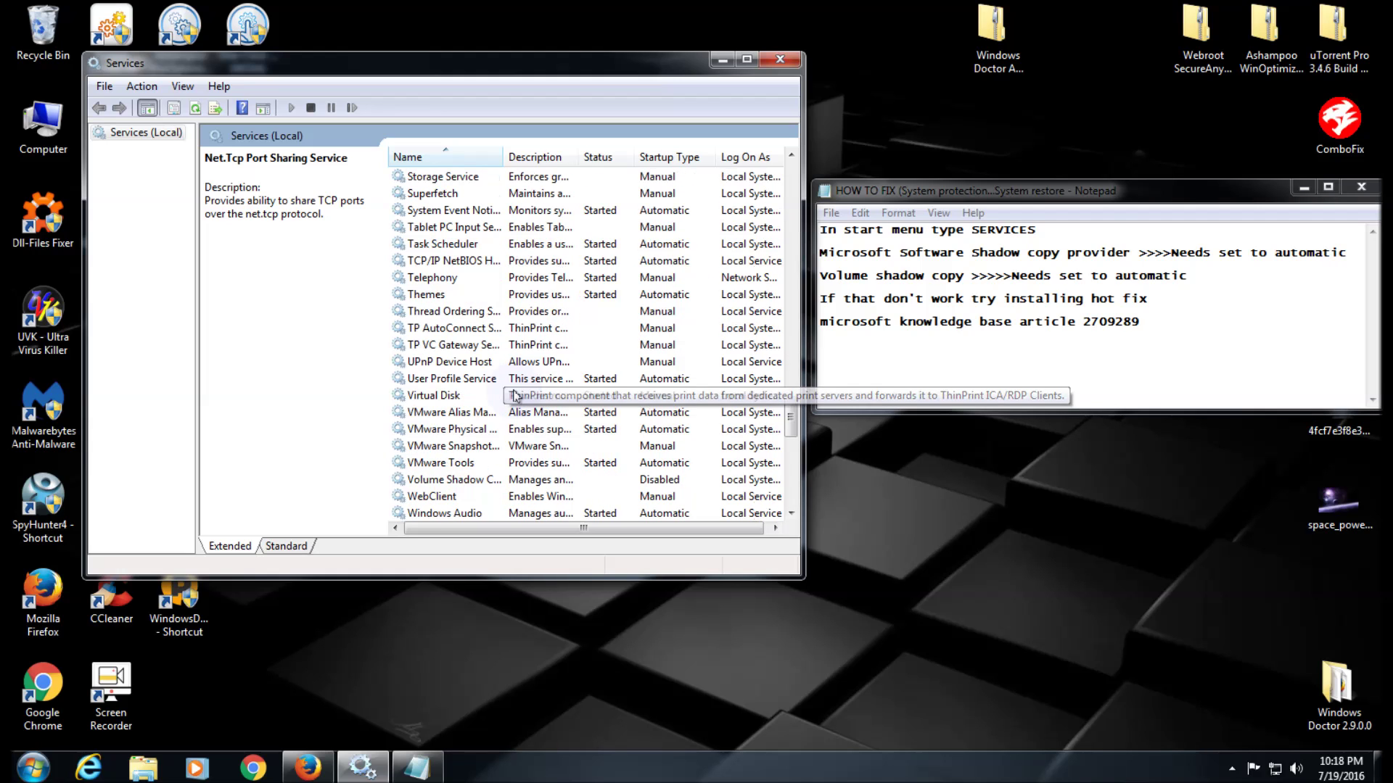
Step: Set Volume Shadow Copy's startup type to Automatic, apply it, and start the service
right_click(451, 480)
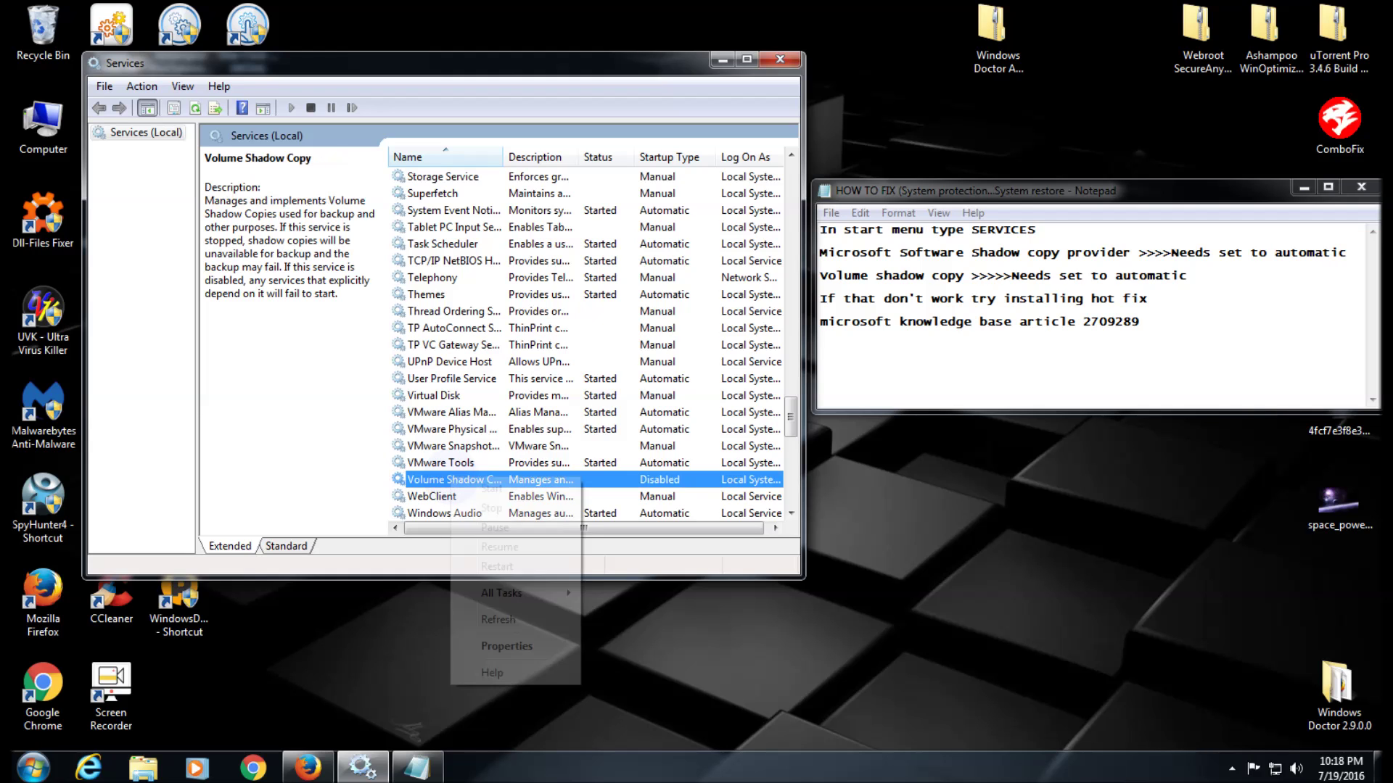
click(491, 647)
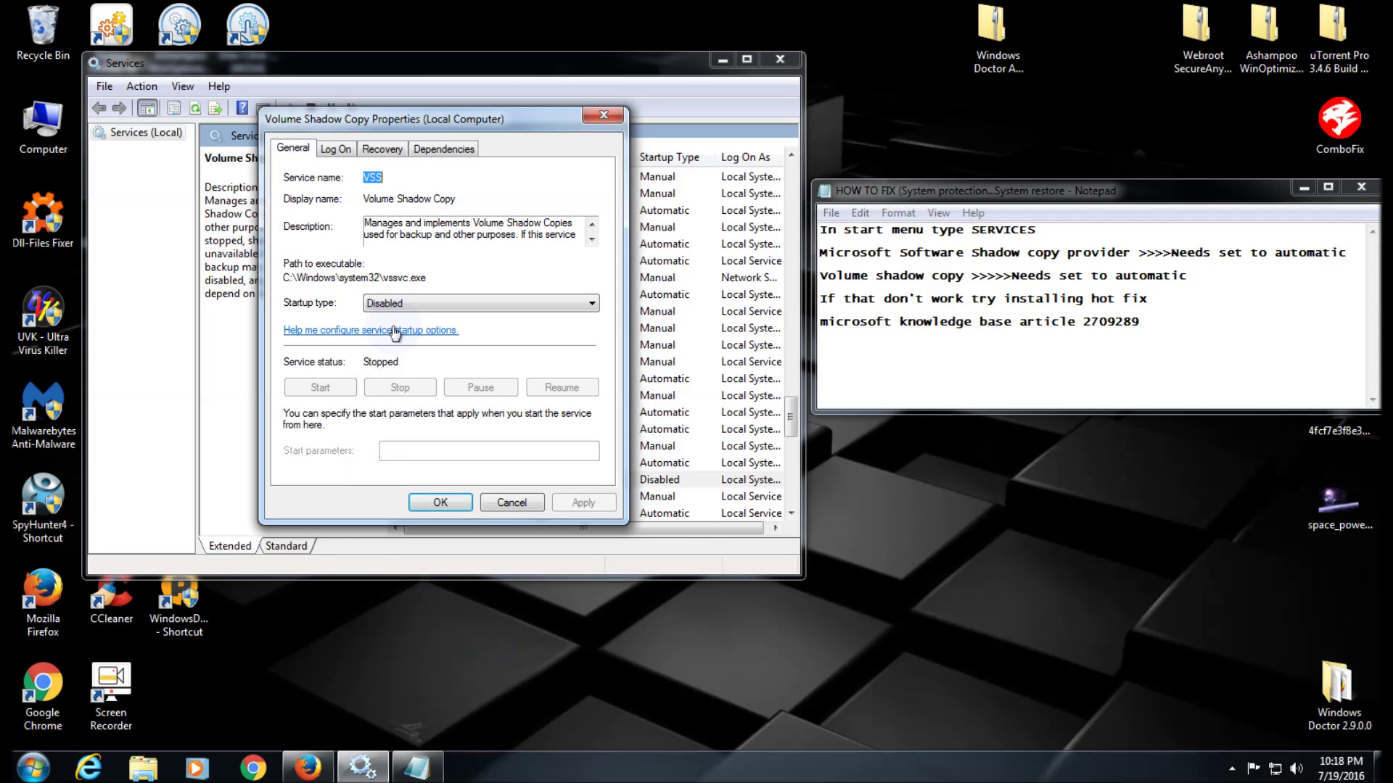
click(588, 305)
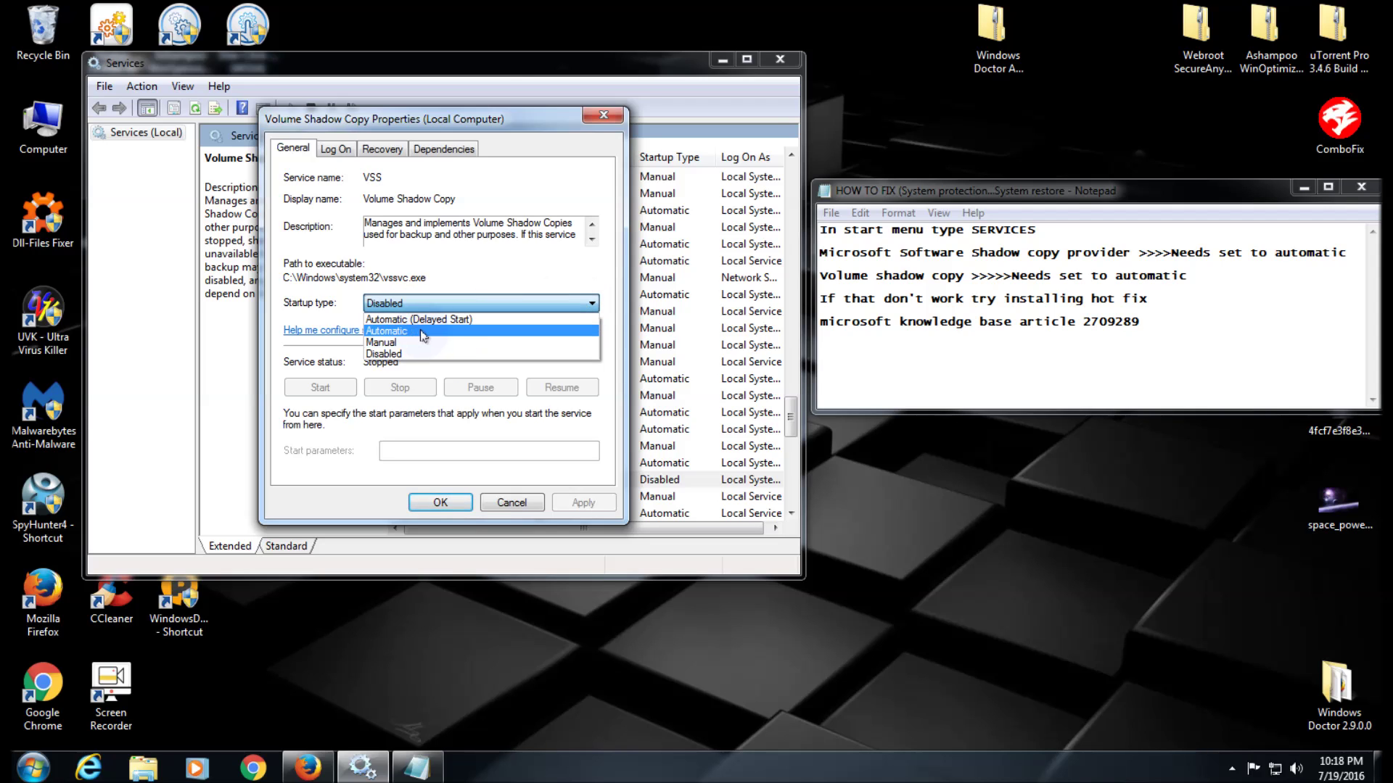
click(423, 331)
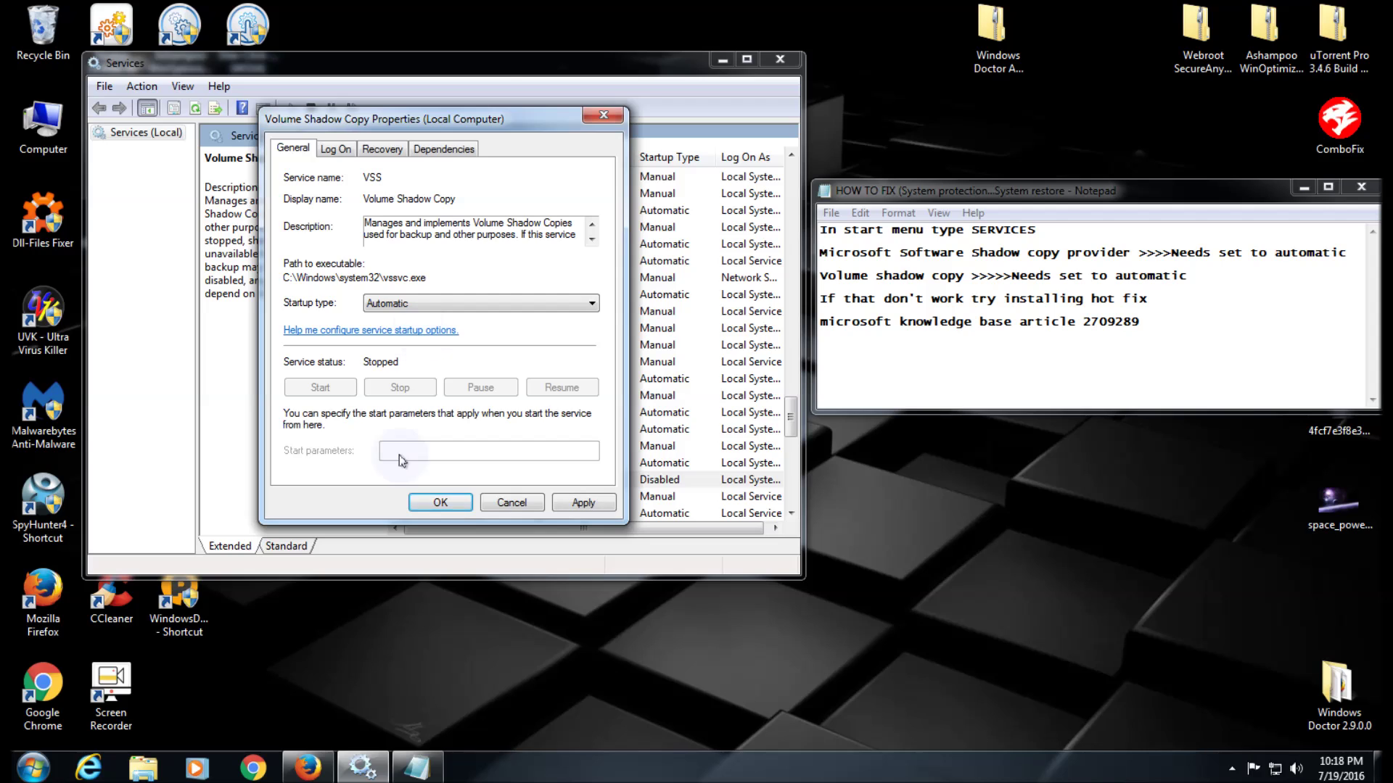
click(583, 502)
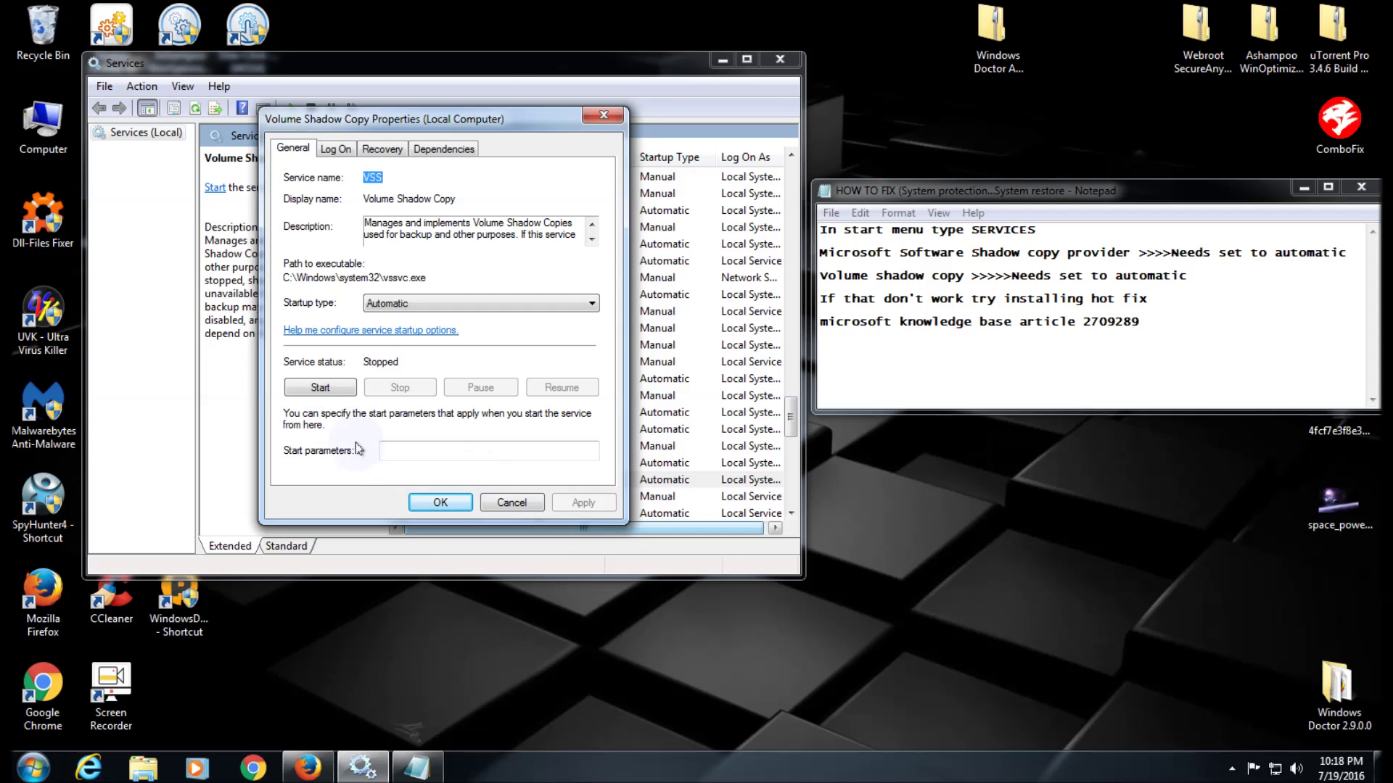
click(317, 388)
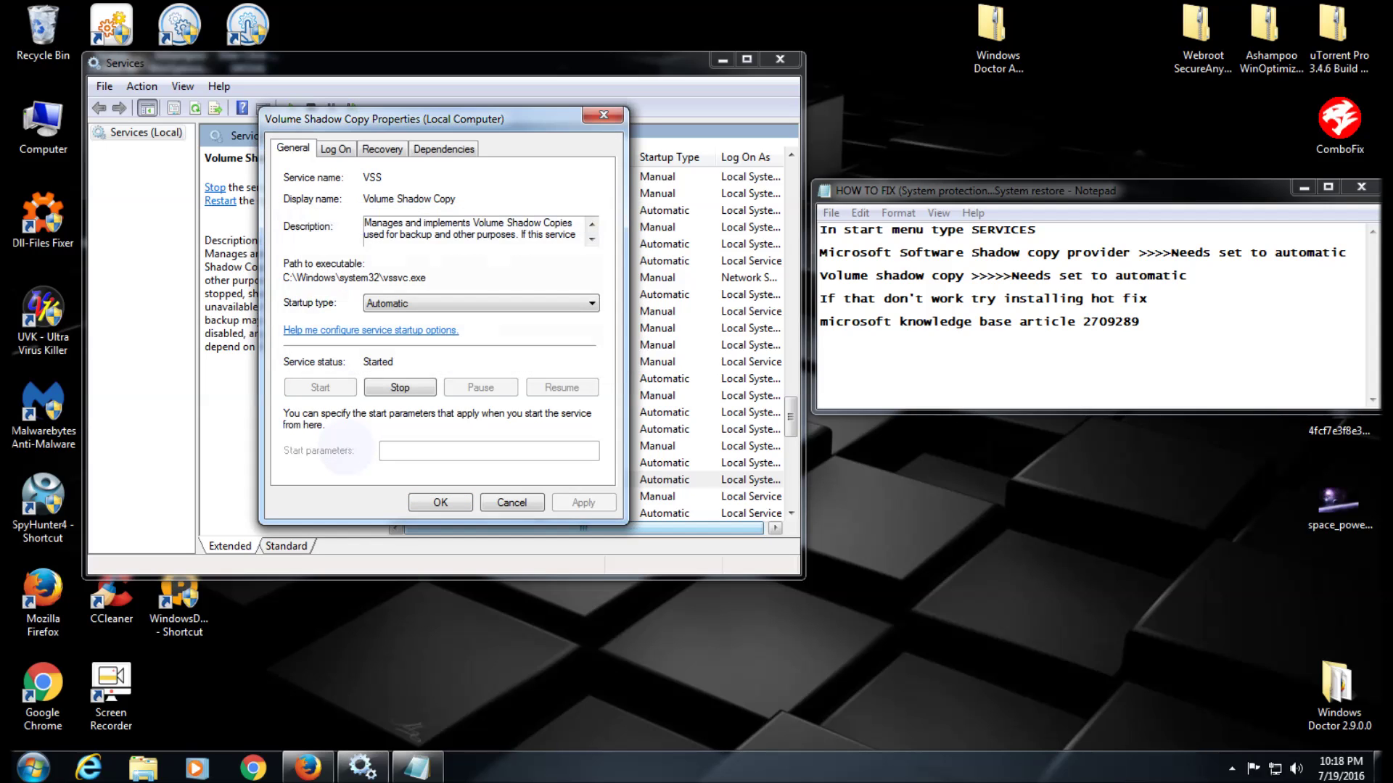
click(440, 503)
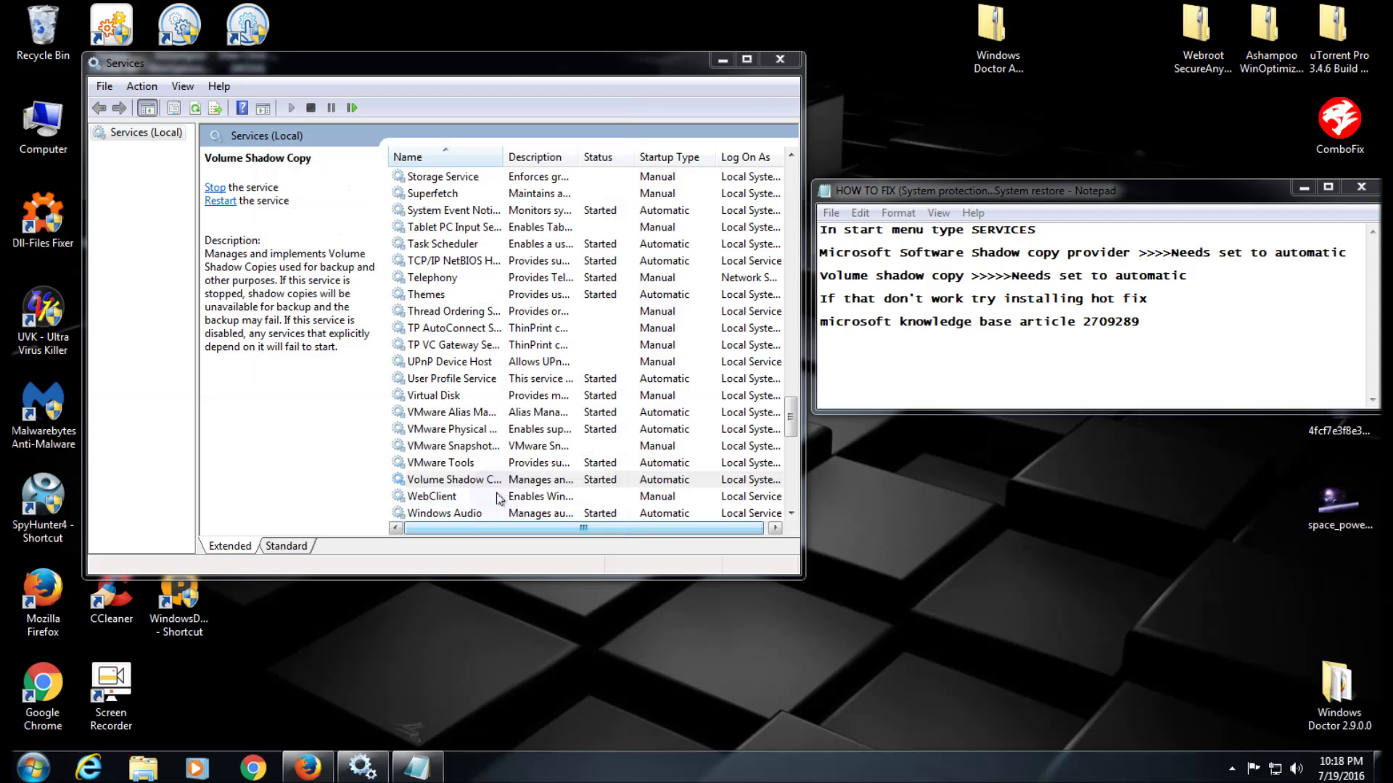
Step: Close Services and reopen System Protection from Computer's properties
click(780, 60)
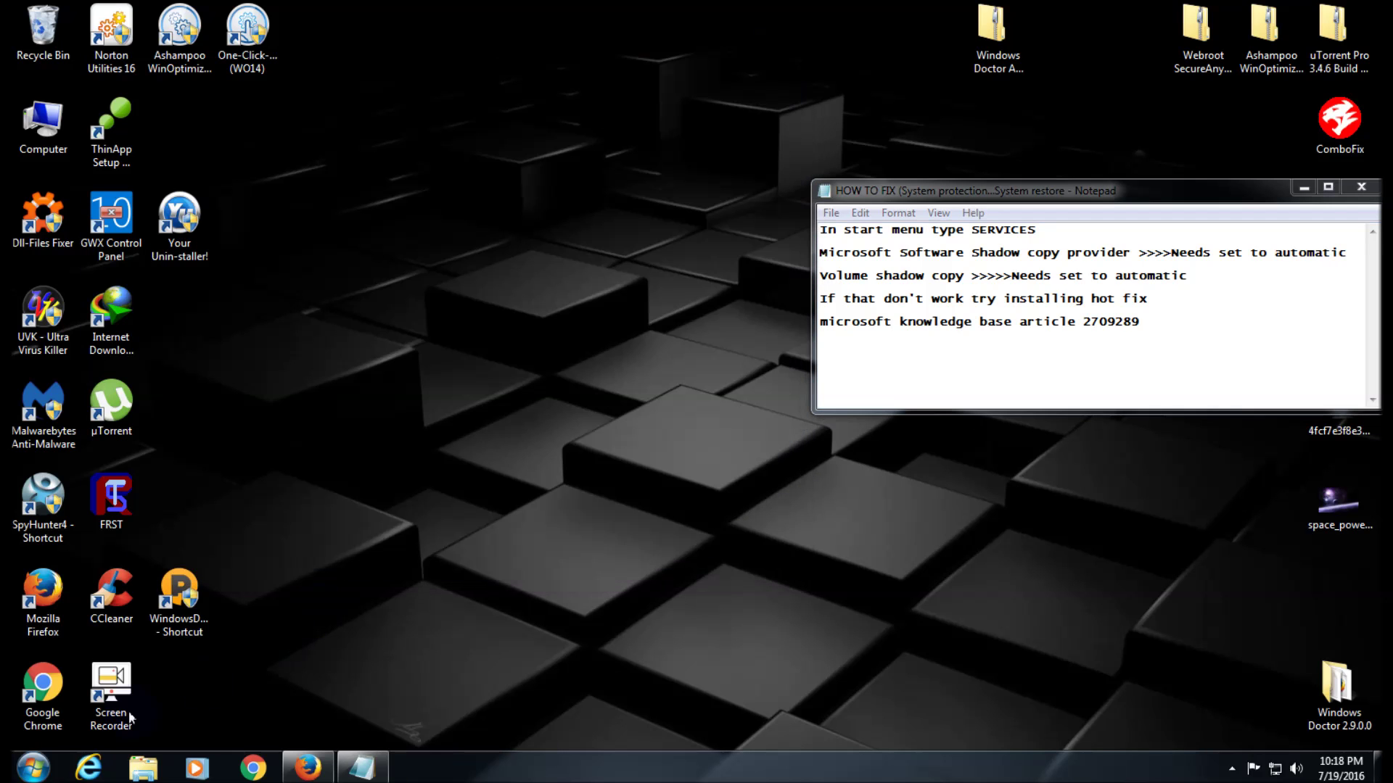
click(32, 768)
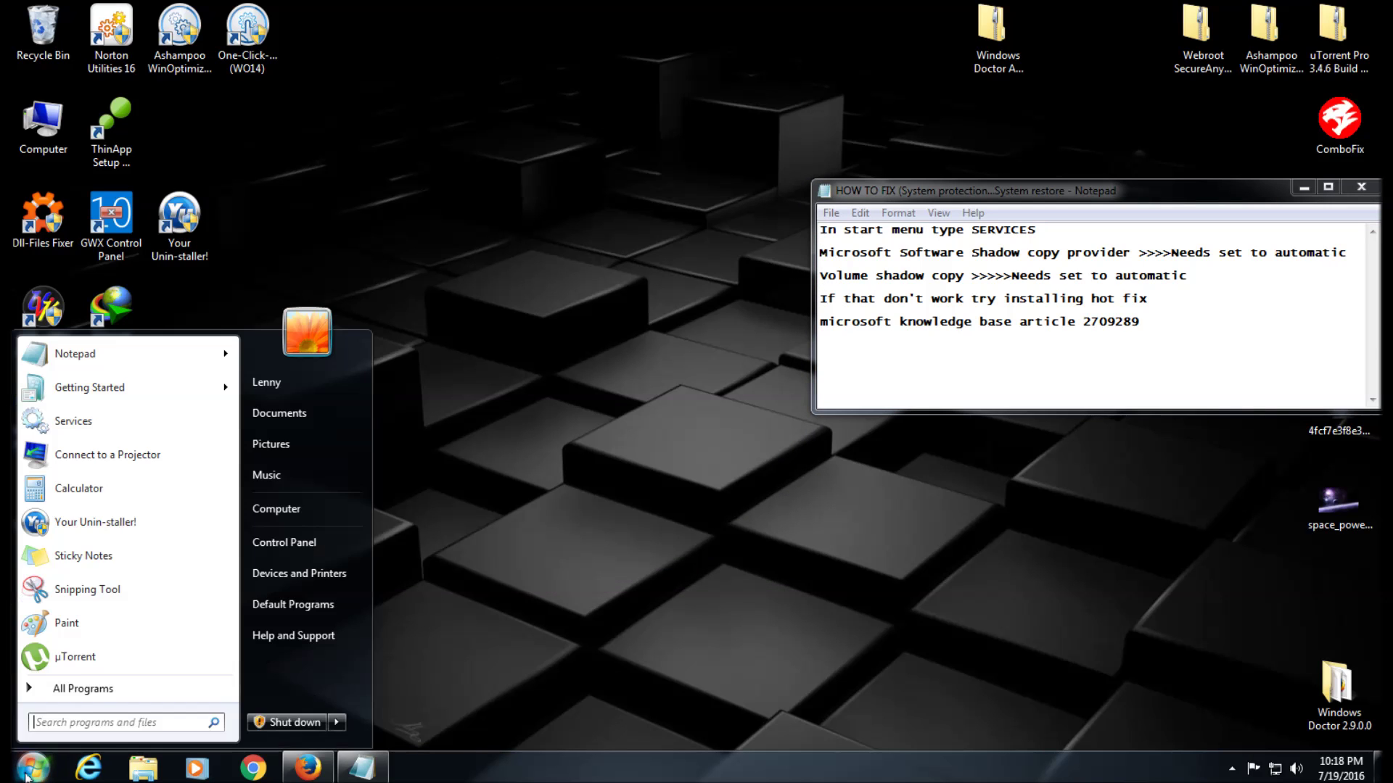
right_click(280, 509)
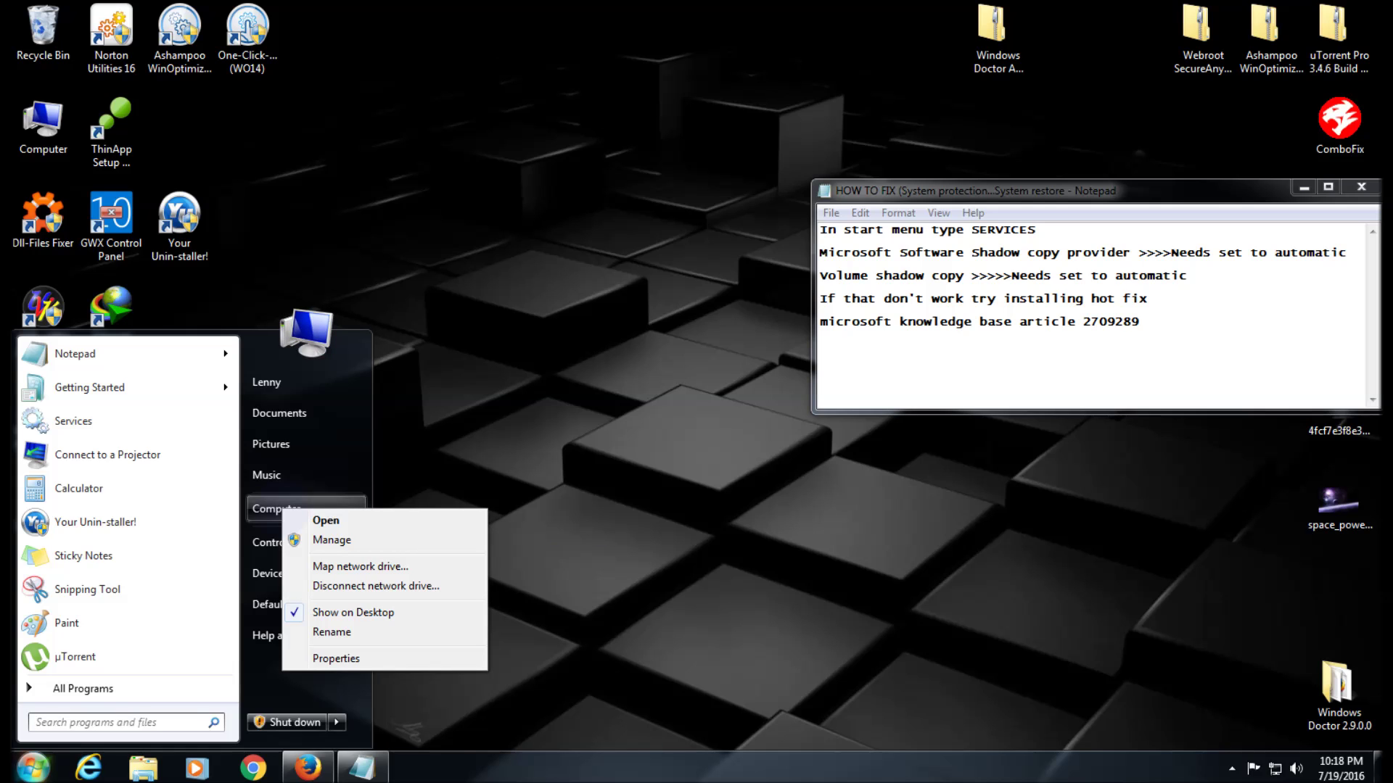
click(338, 657)
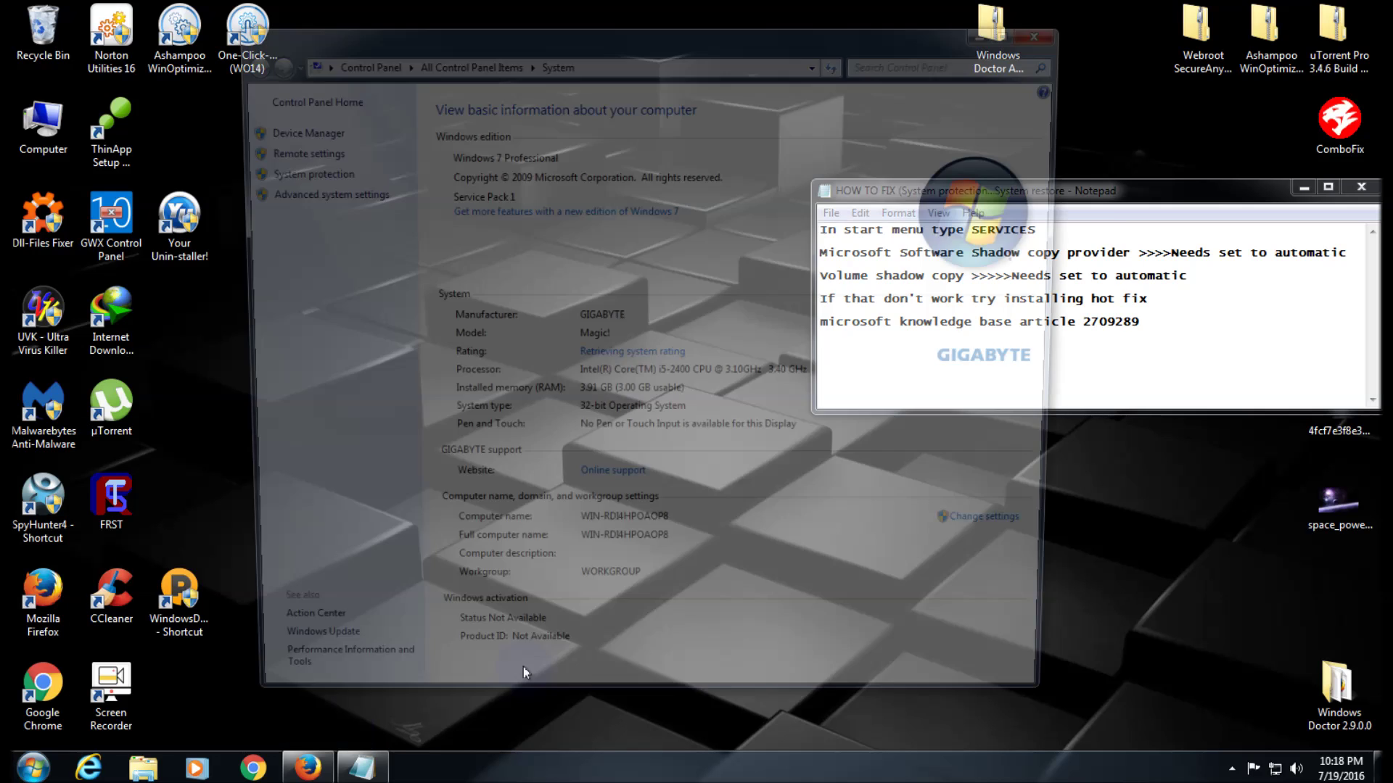
click(290, 171)
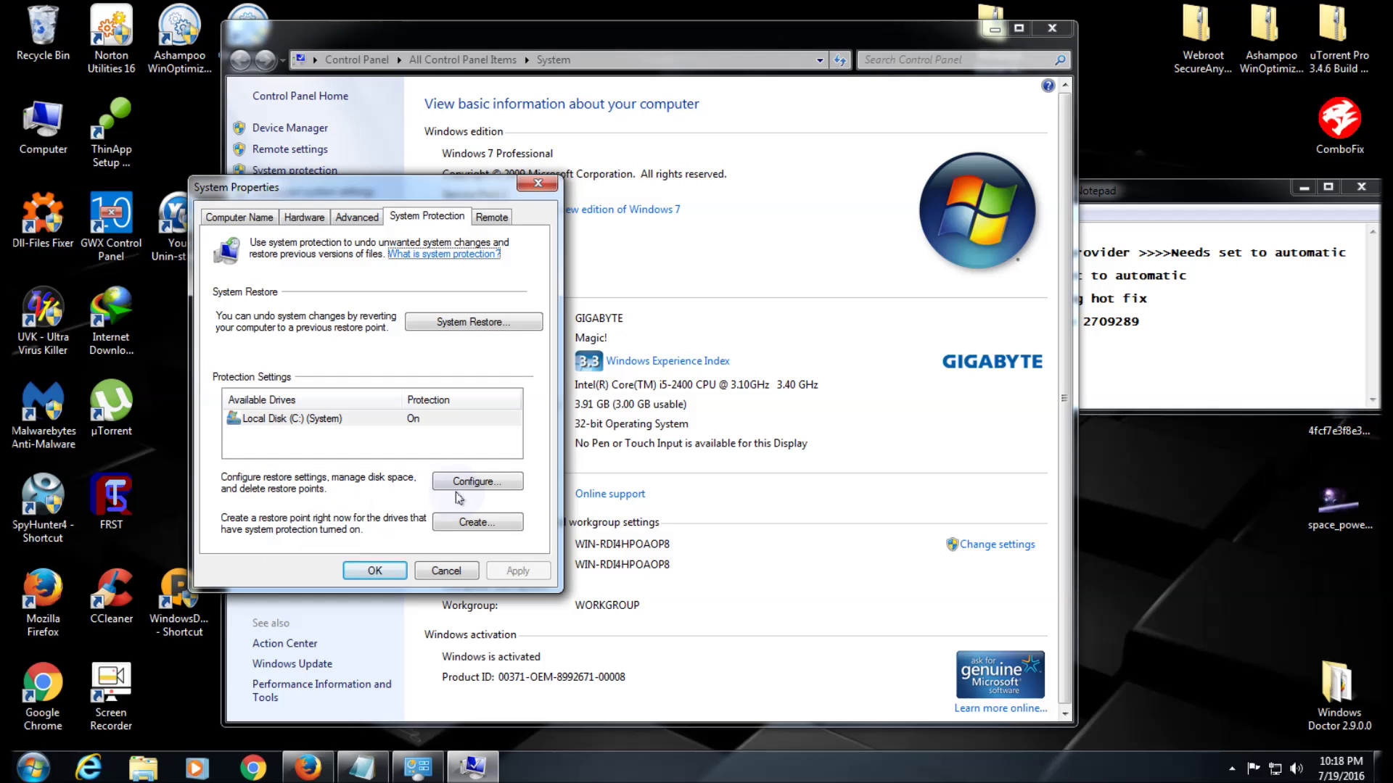
Step: Open System Restore, show more restore points, then cancel without restoring
click(473, 523)
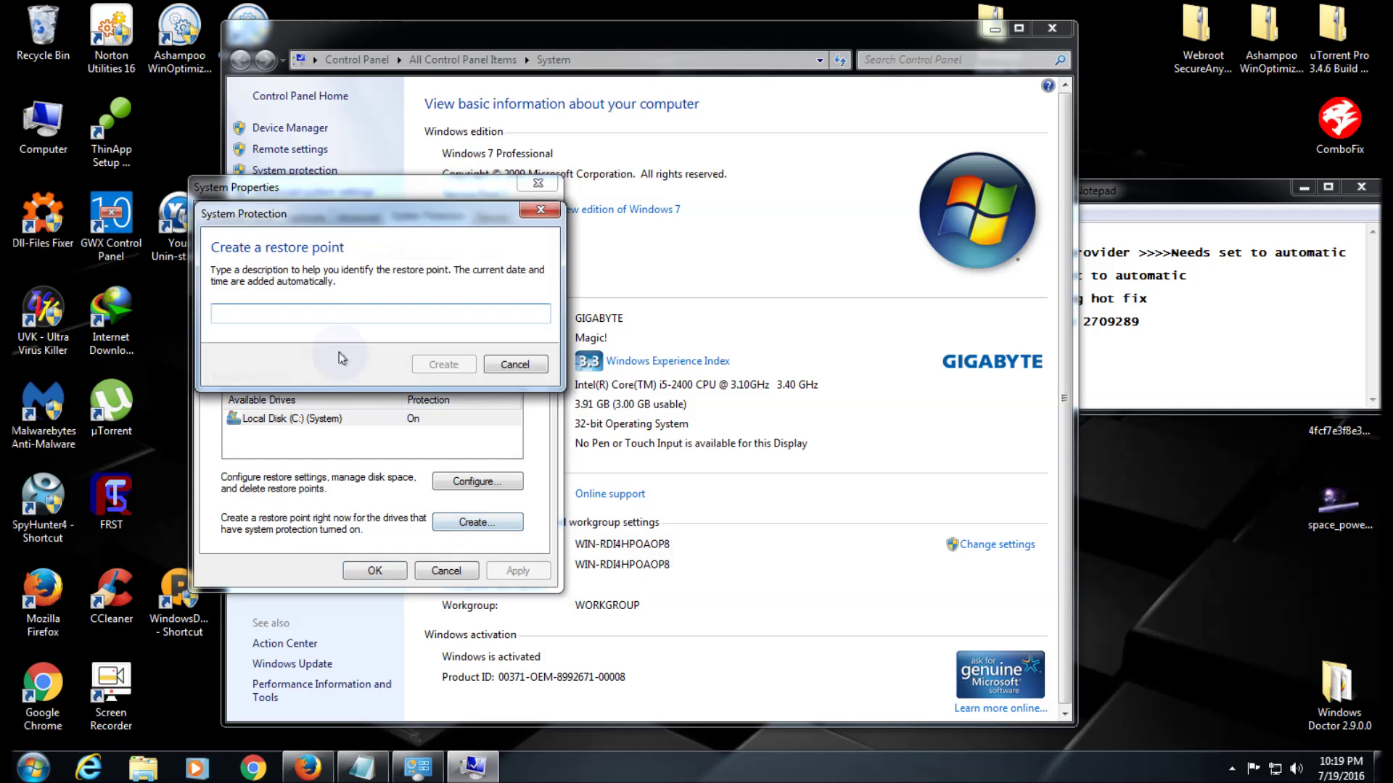
click(540, 209)
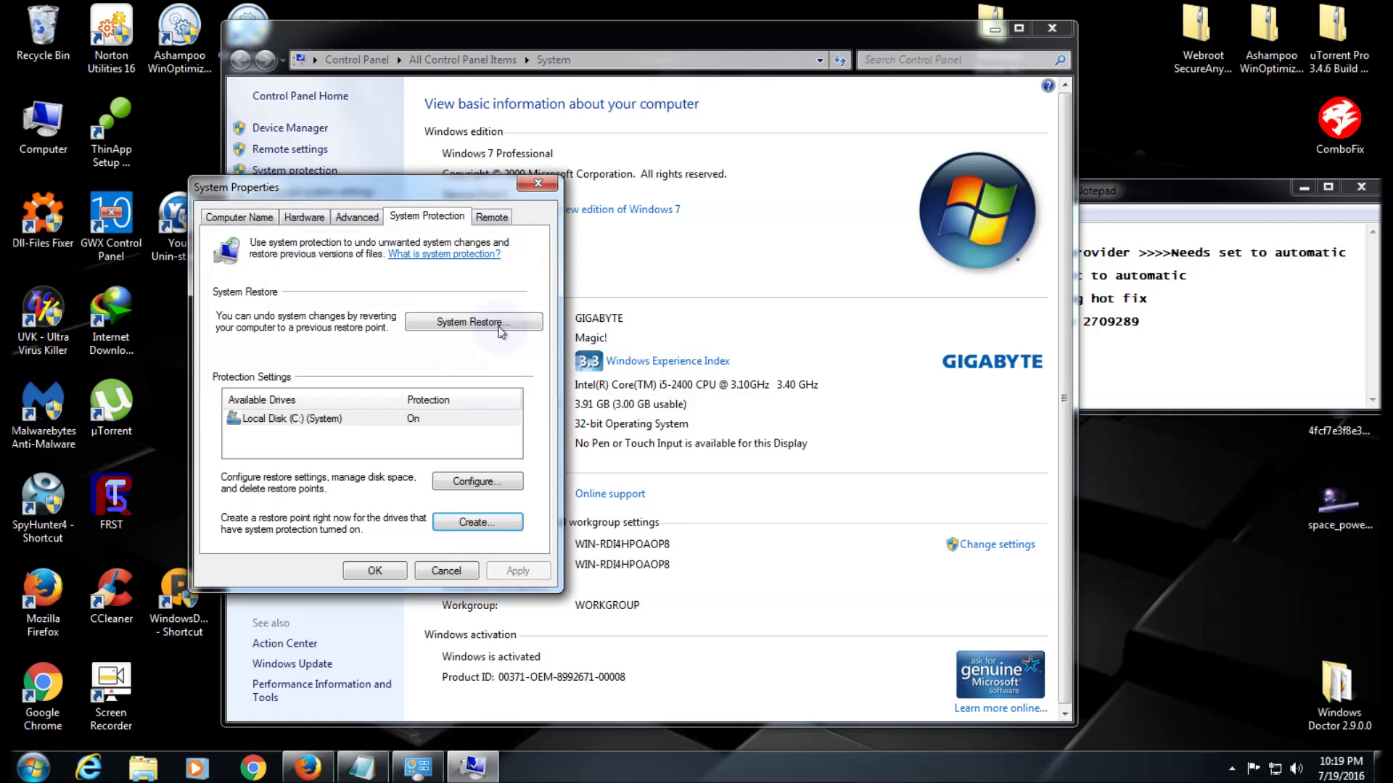
click(464, 328)
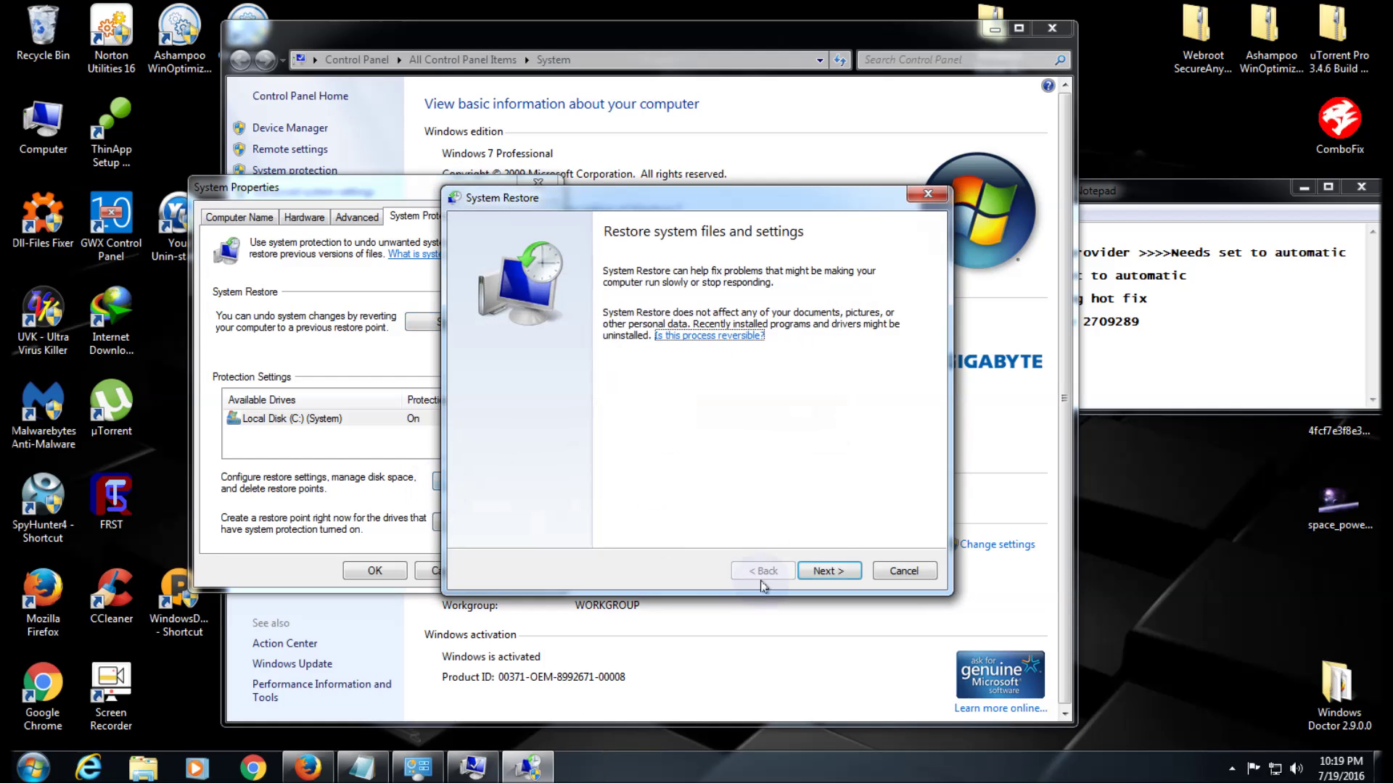
key(Return)
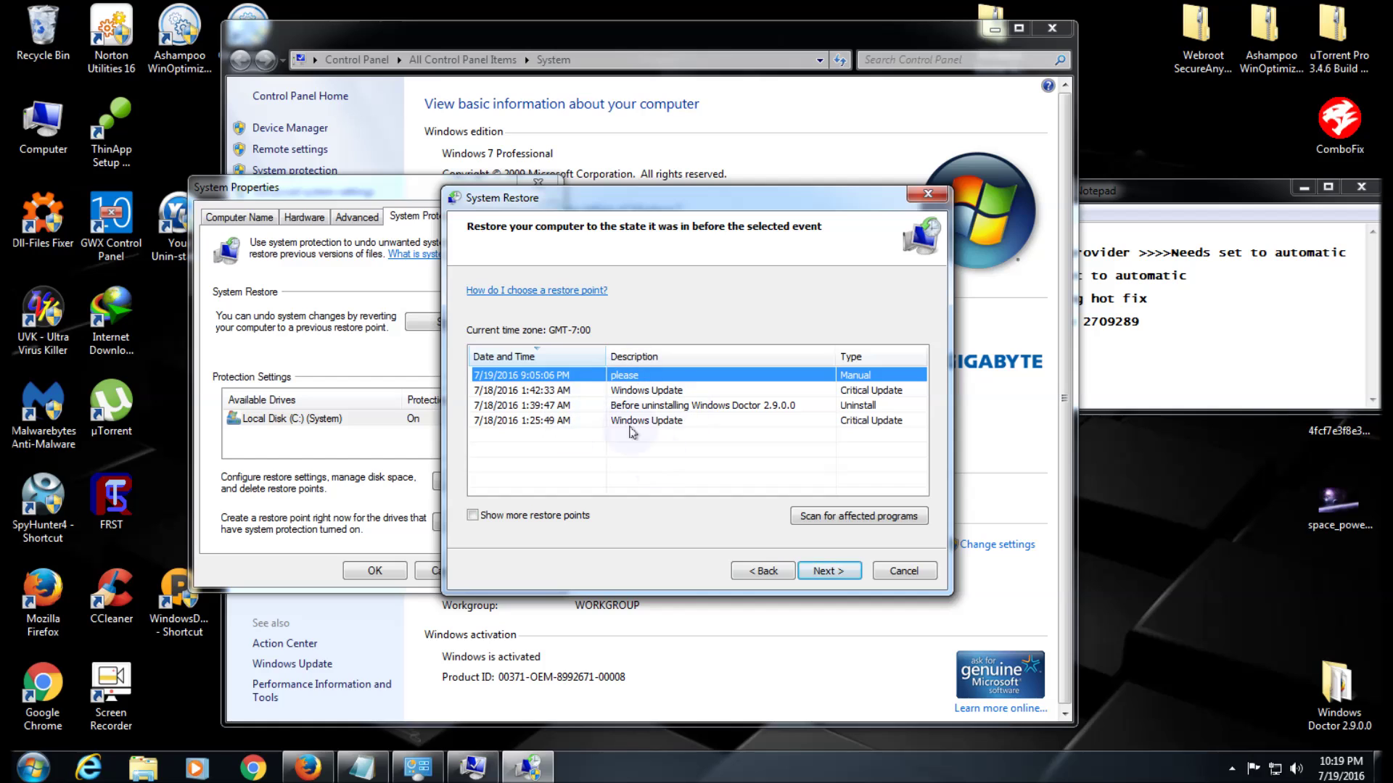
click(473, 516)
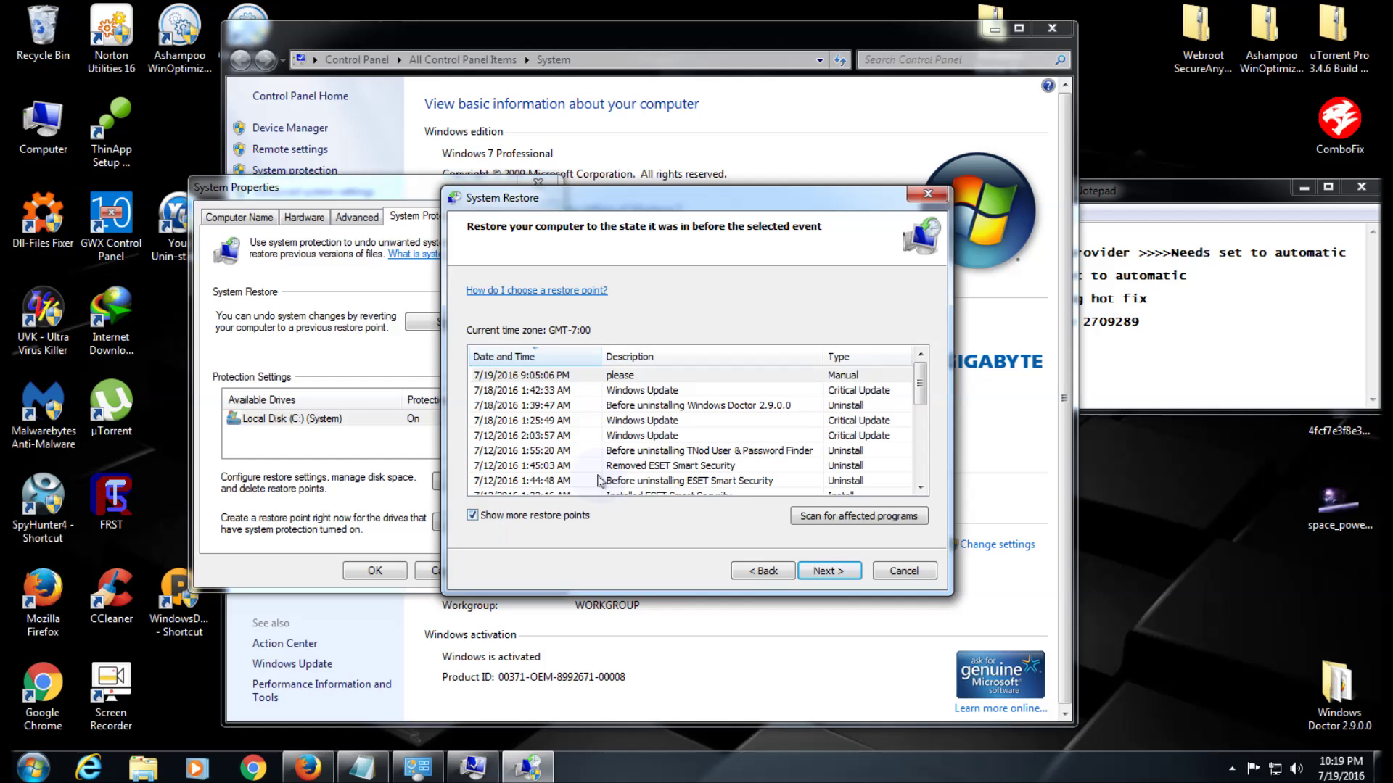
click(611, 436)
scroll(612, 435, down, 2)
scroll(611, 435, down, 5)
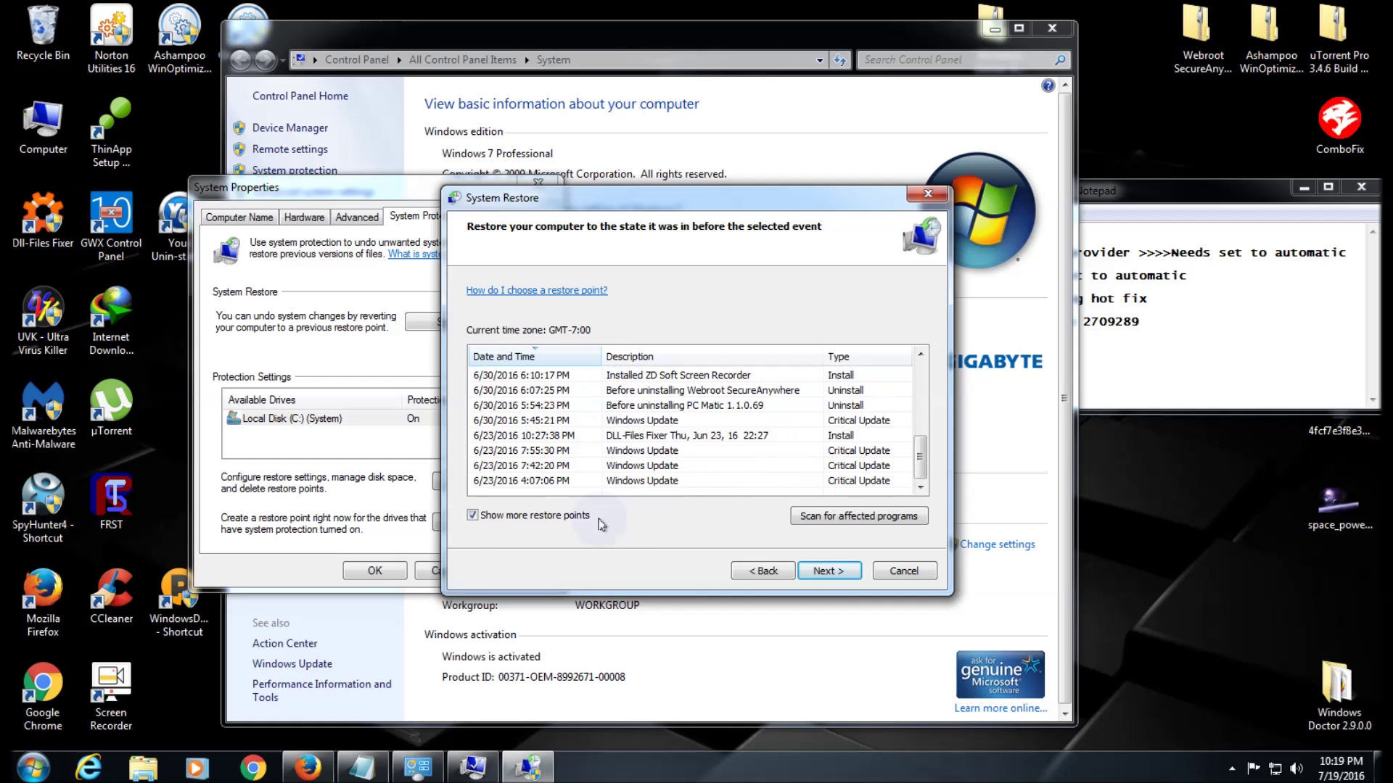
click(899, 572)
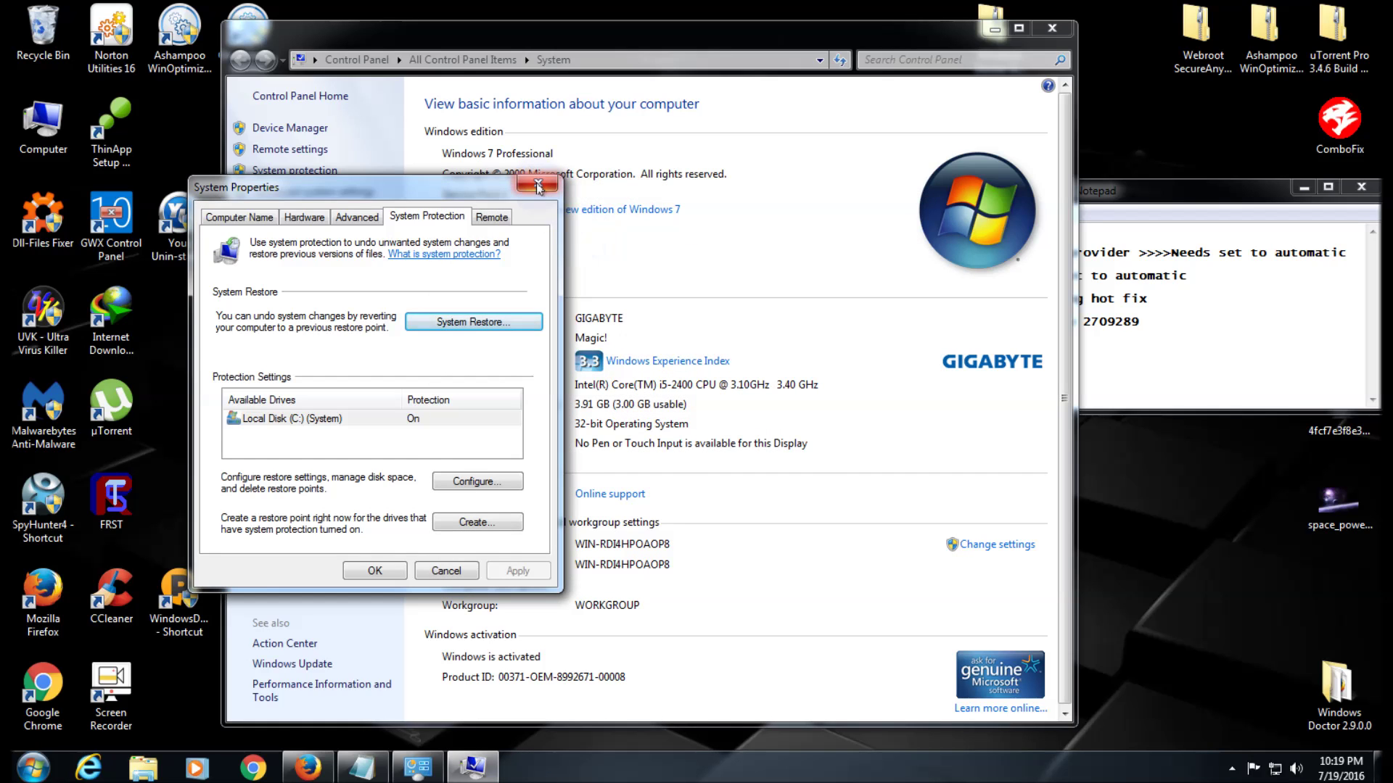
Step: Close System Properties, the System window and the HOW TO FIX notes
click(538, 185)
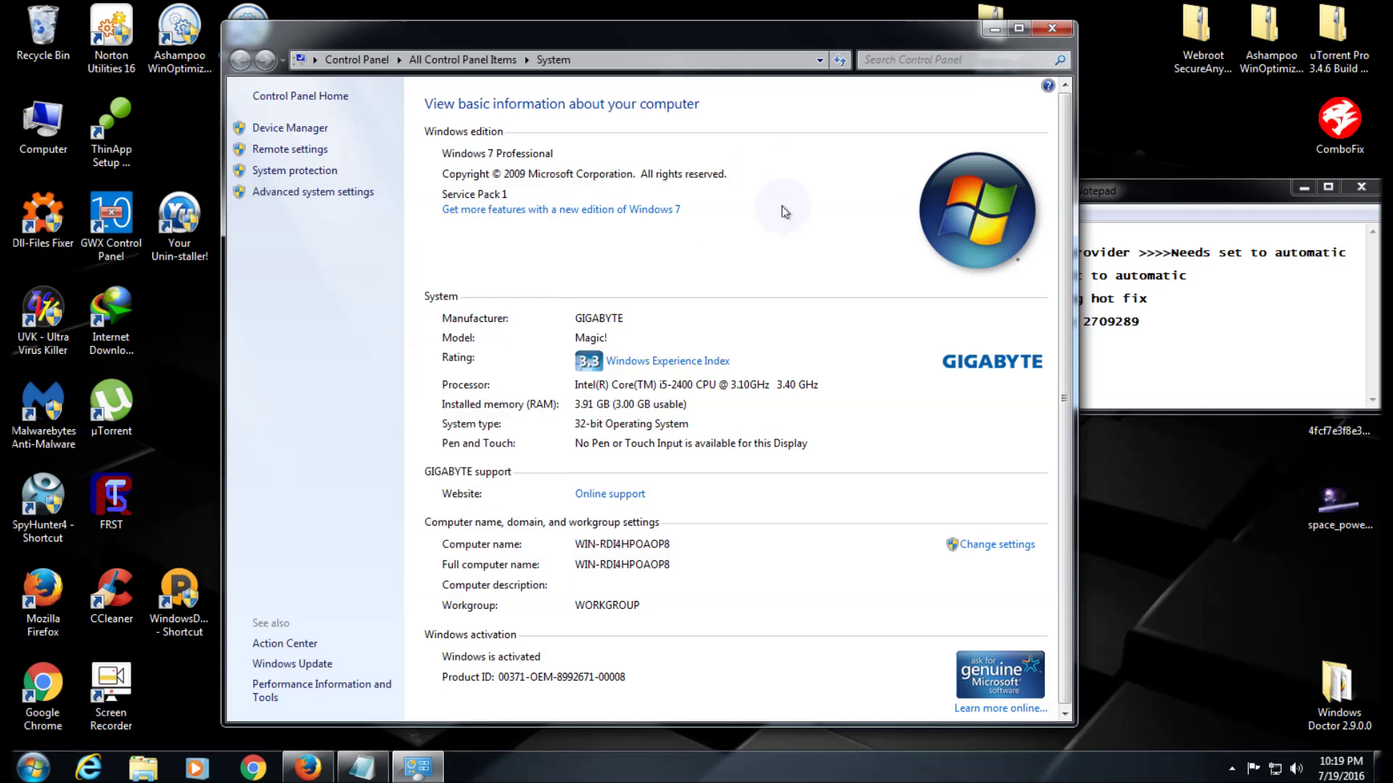
click(1050, 29)
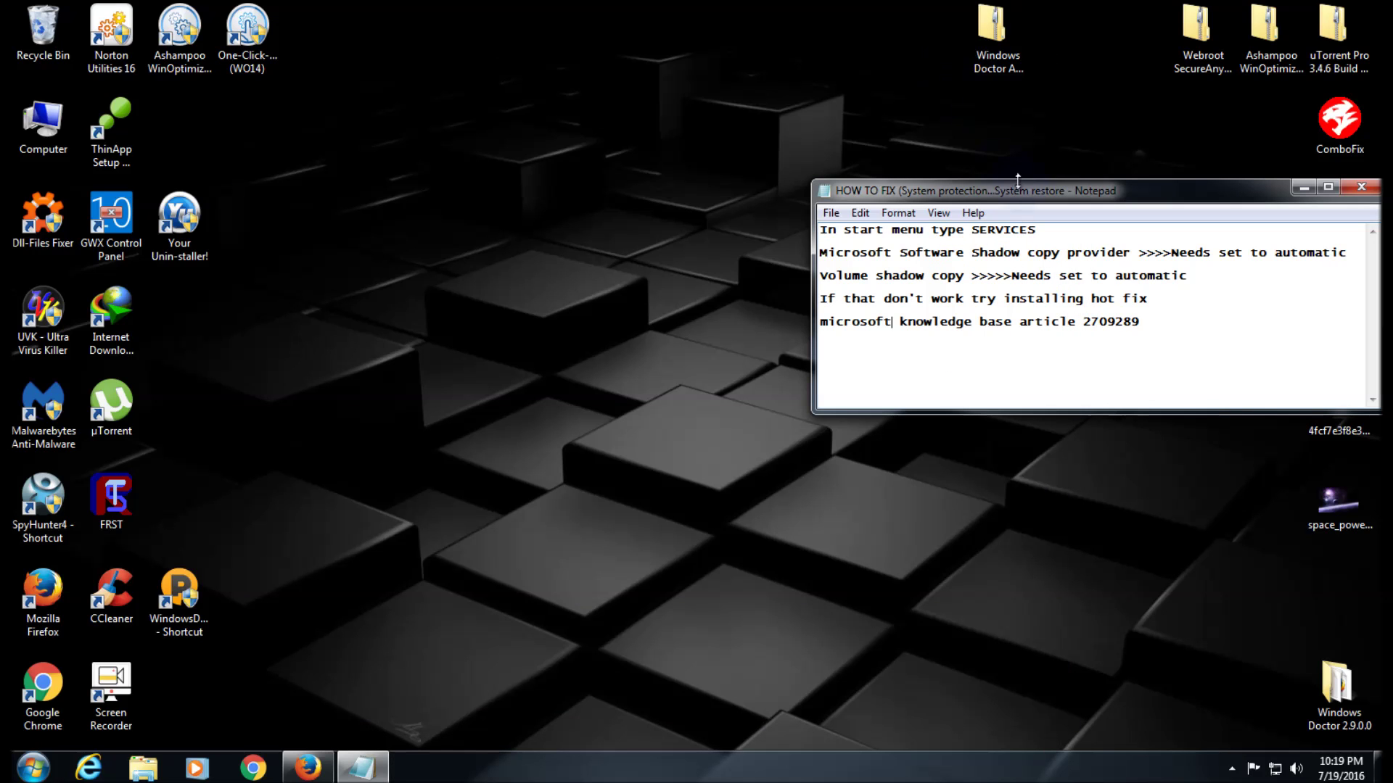
drag(1034, 194, 666, 216)
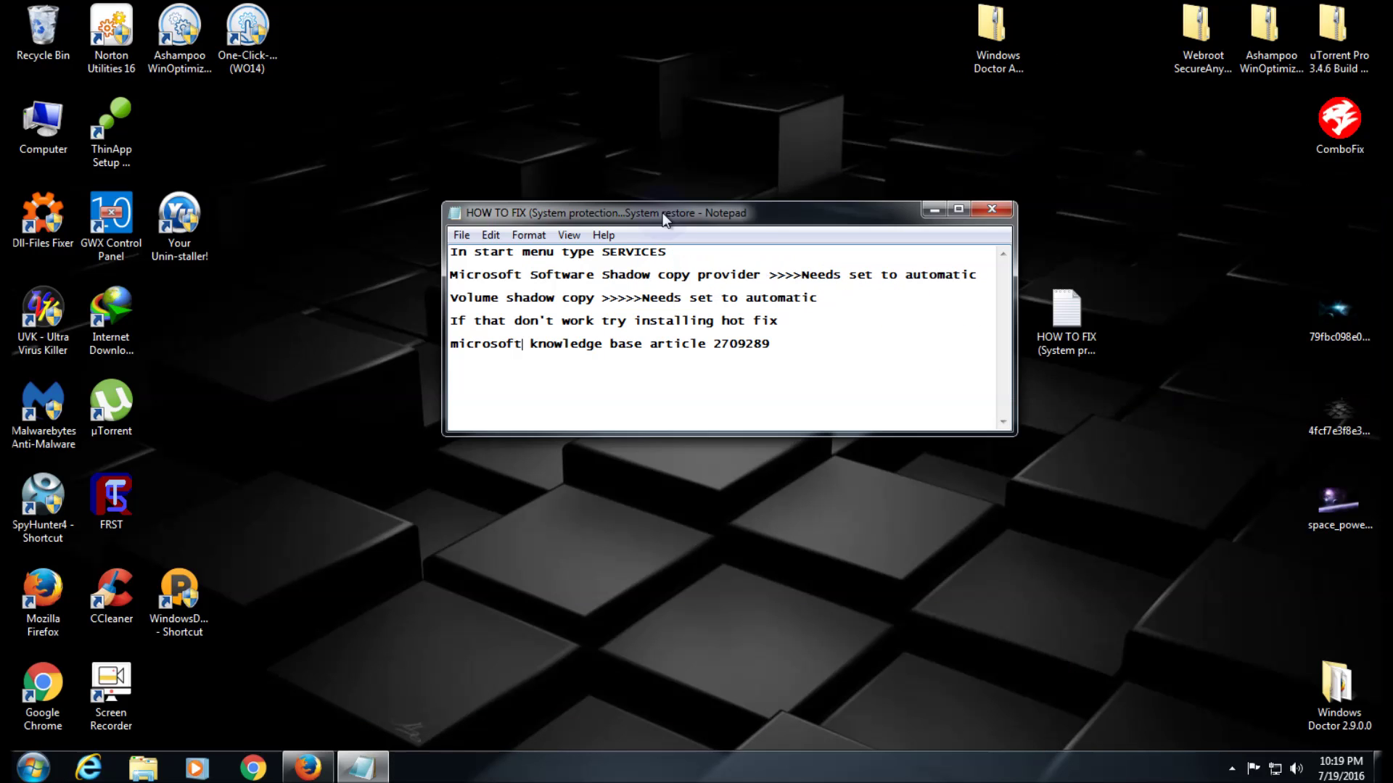
click(988, 212)
click(318, 779)
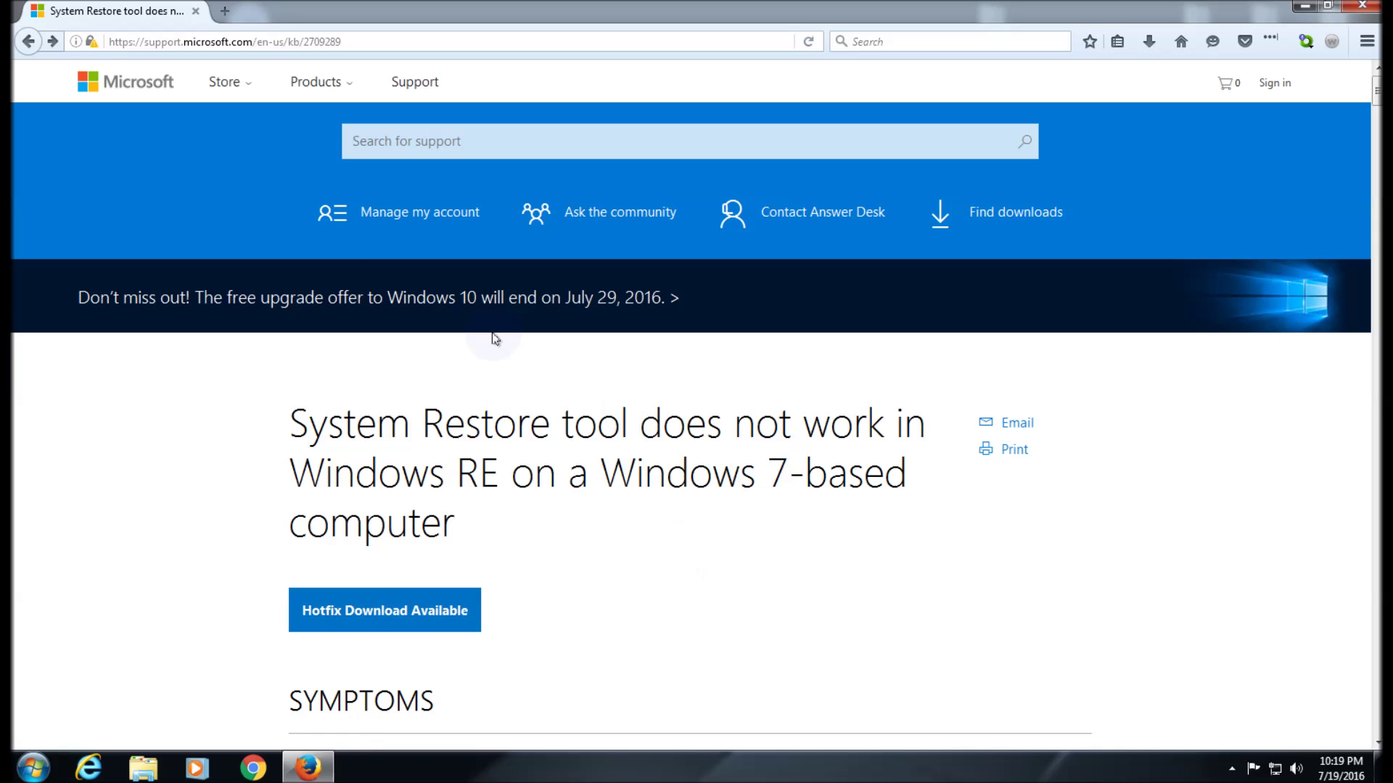
Step: Minimize Firefox's KB 2709289 hotfix article to return to the desktop
click(1303, 7)
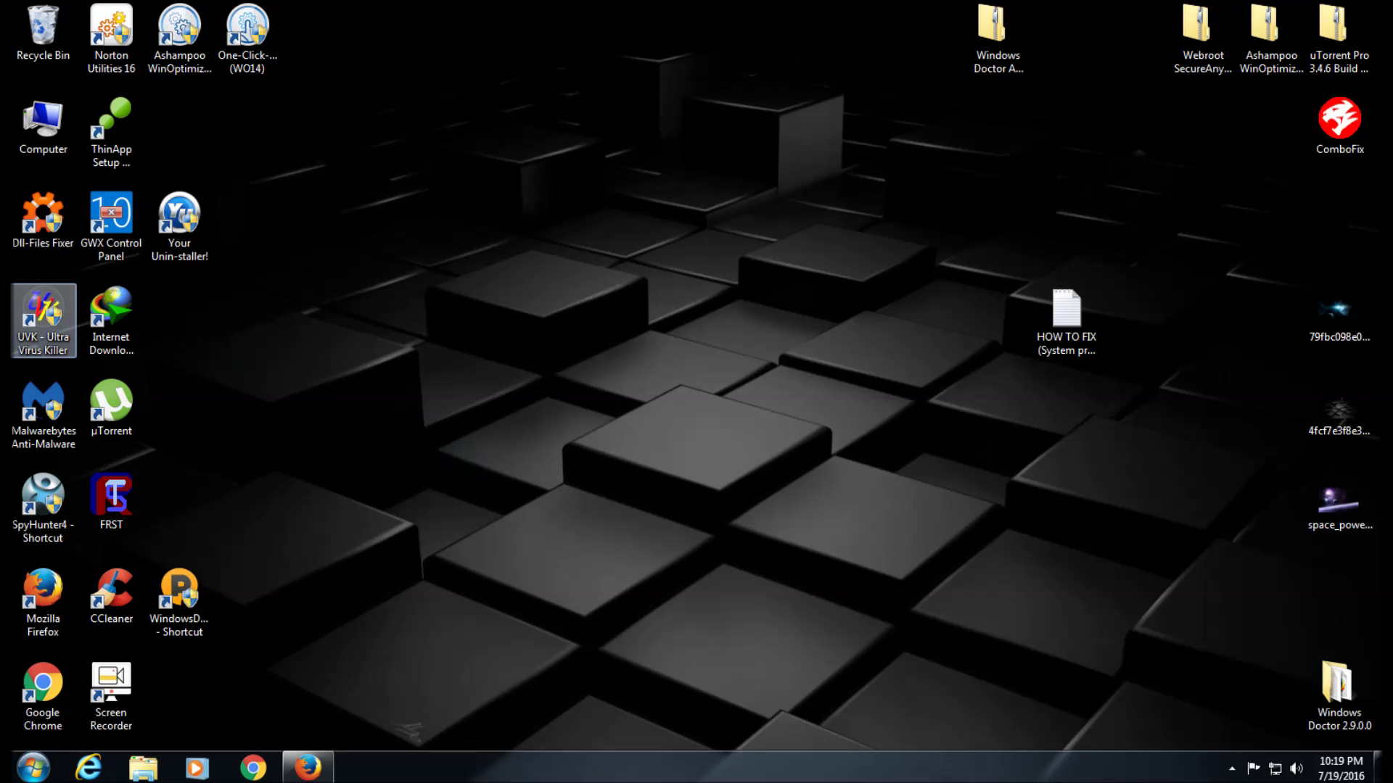